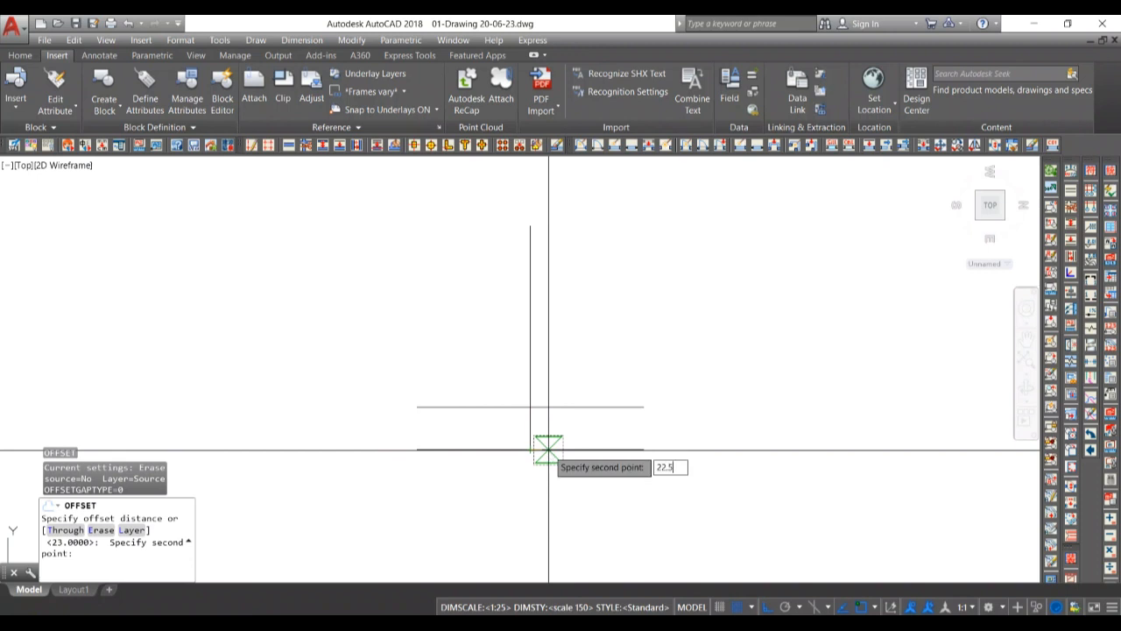
Offset the vertical centre line by 22.5 to both sides.
left_click(548, 450)
left_click(536, 354)
left_click(631, 363)
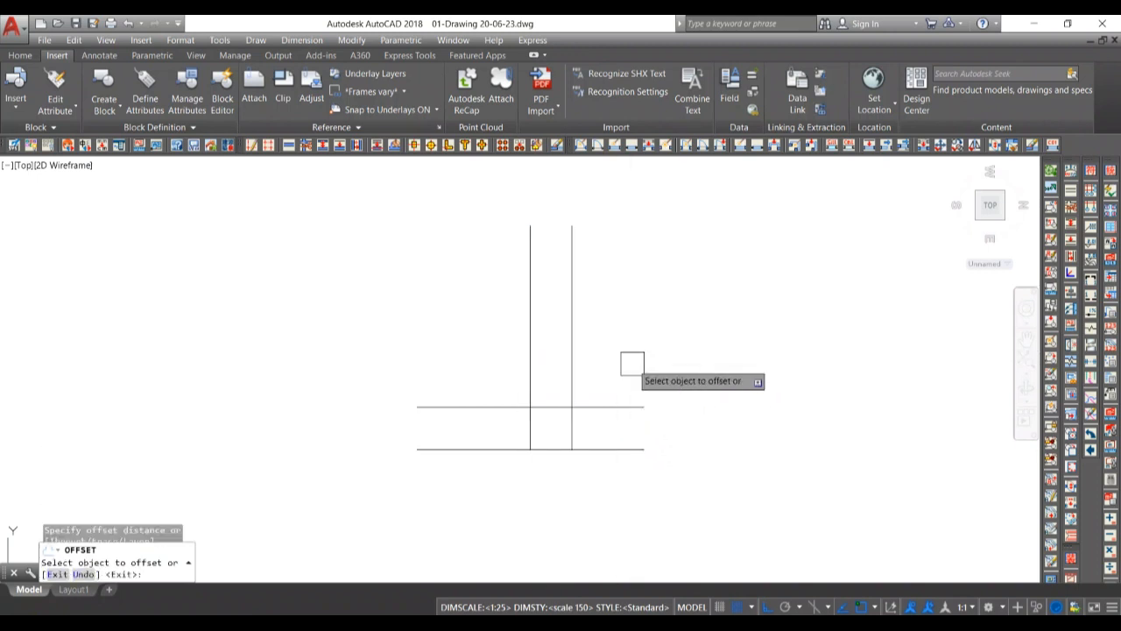
left_click(522, 372)
left_click(482, 367)
key("Return")
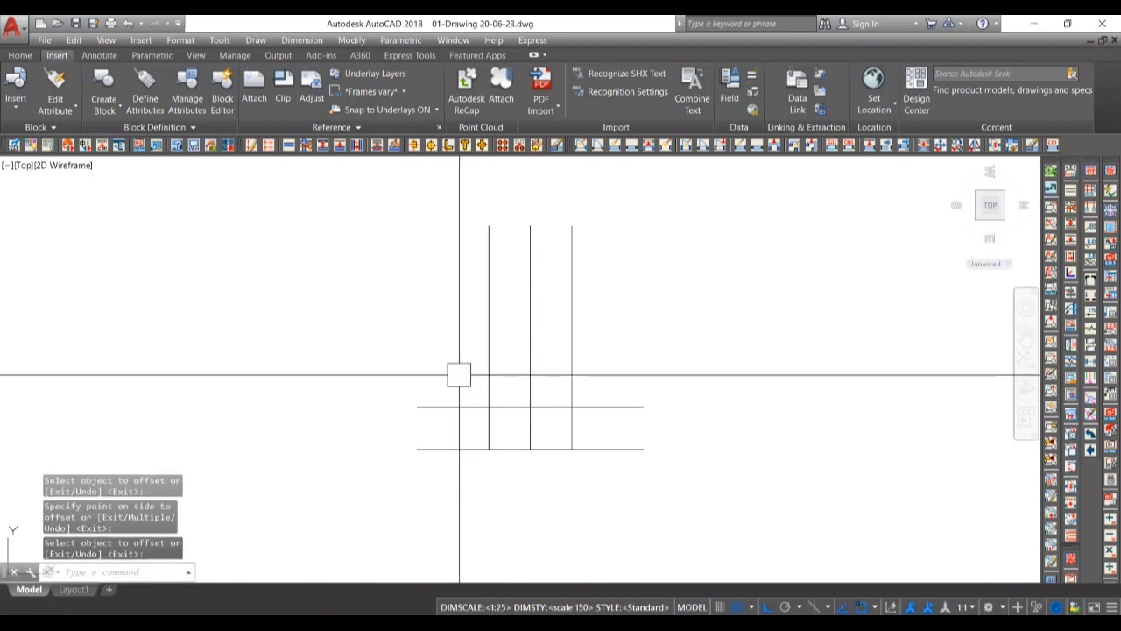
Draw a circle of radius 12 centred where the right vertical line crosses the upper horizontal line.
type("c")
key("Return")
scroll(574, 409, "up", 4)
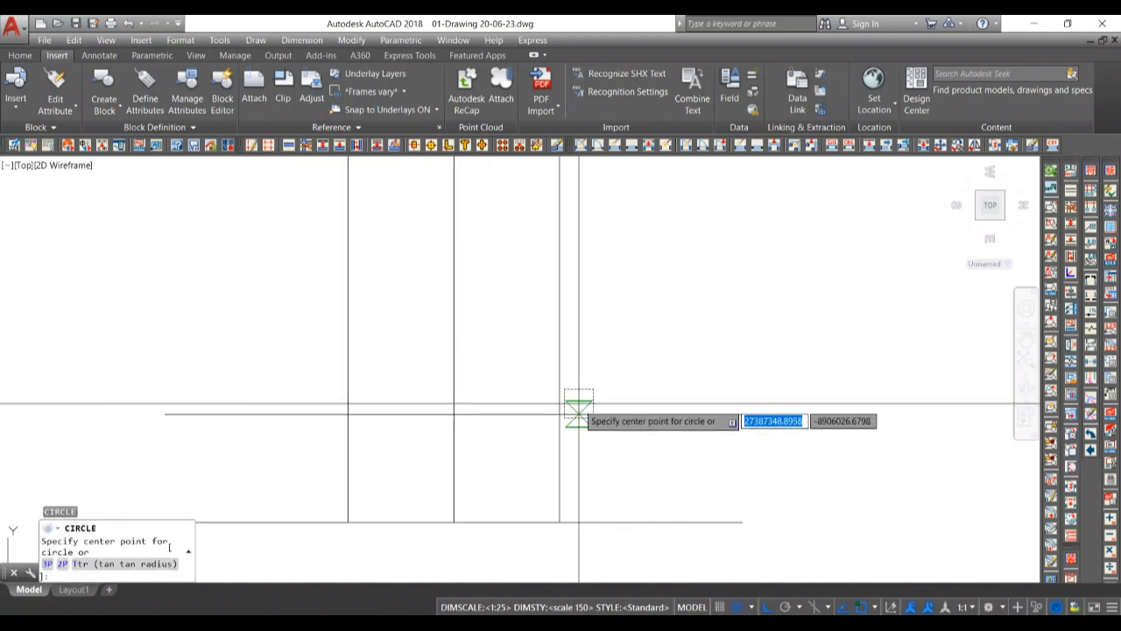
left_click(559, 414)
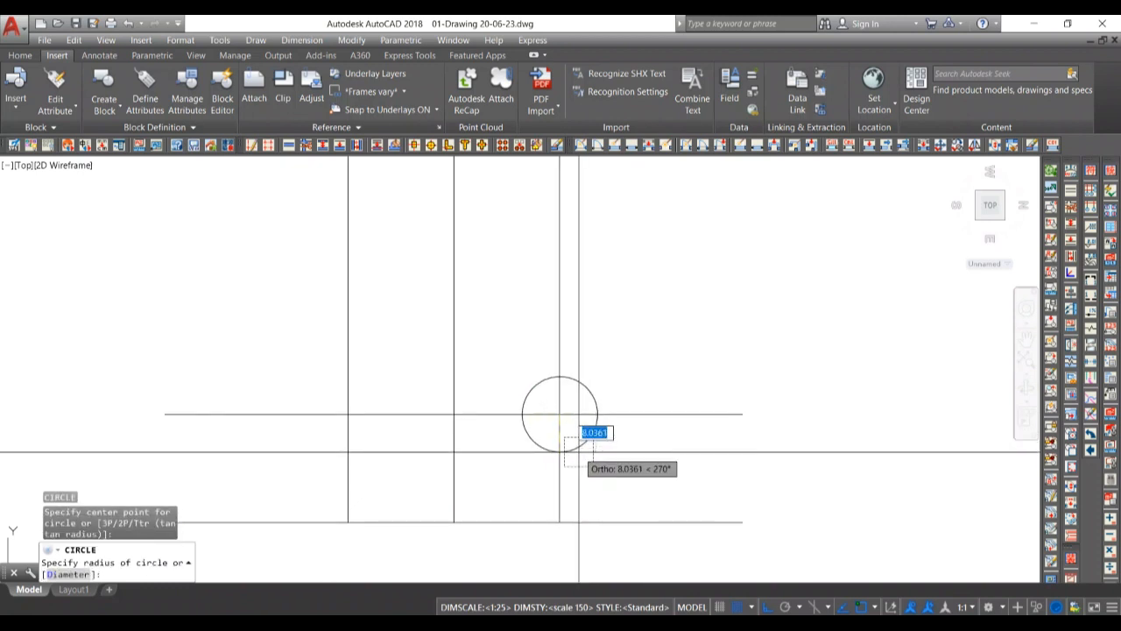
type("12")
key("Return")
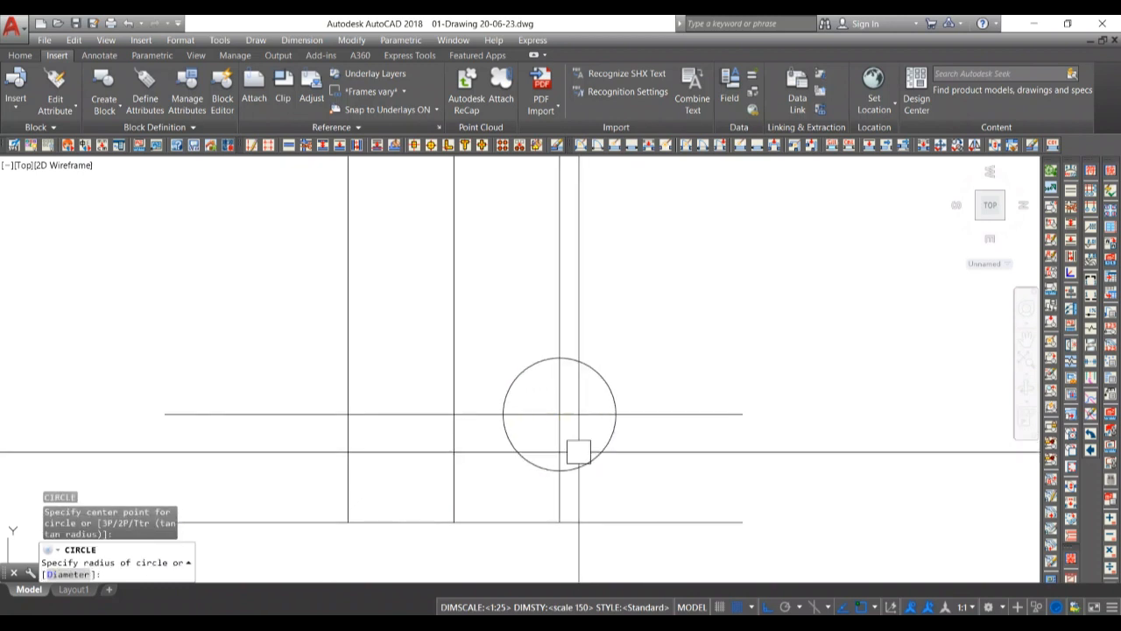
Trim away the left half of the radius 12 circle along the right vertical line.
key("Return")
key("Return")
left_click(511, 445)
left_click(512, 374)
key("Return")
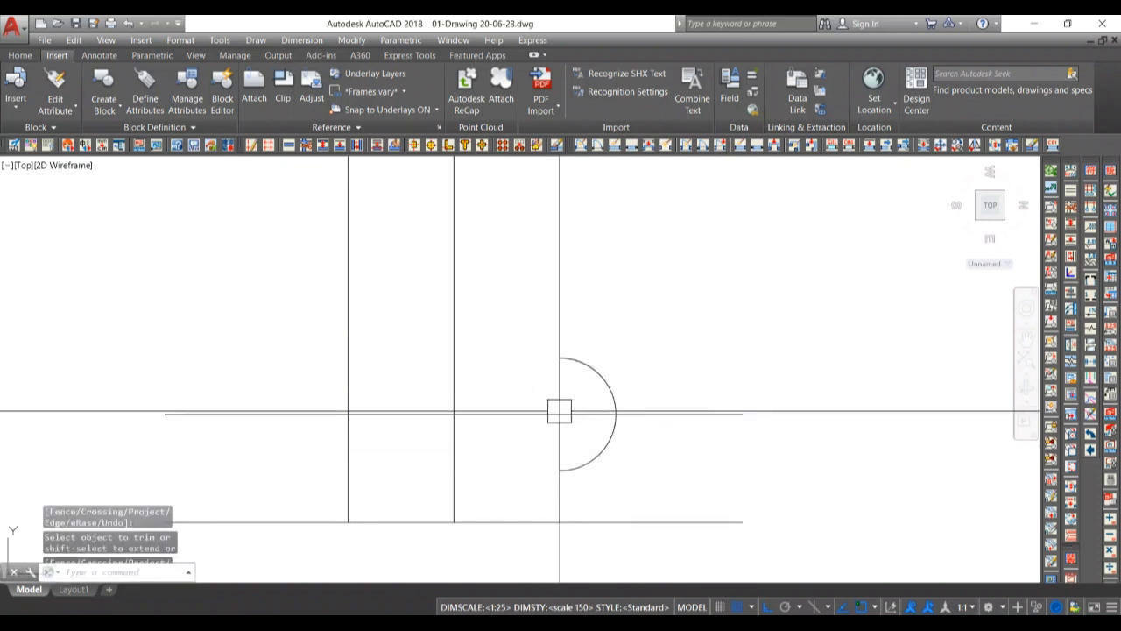
Mirror the right semicircle about the vertical centre line, keeping the source arc.
left_click(613, 448)
type("mi")
key("Return")
scroll(622, 458, "down", 2)
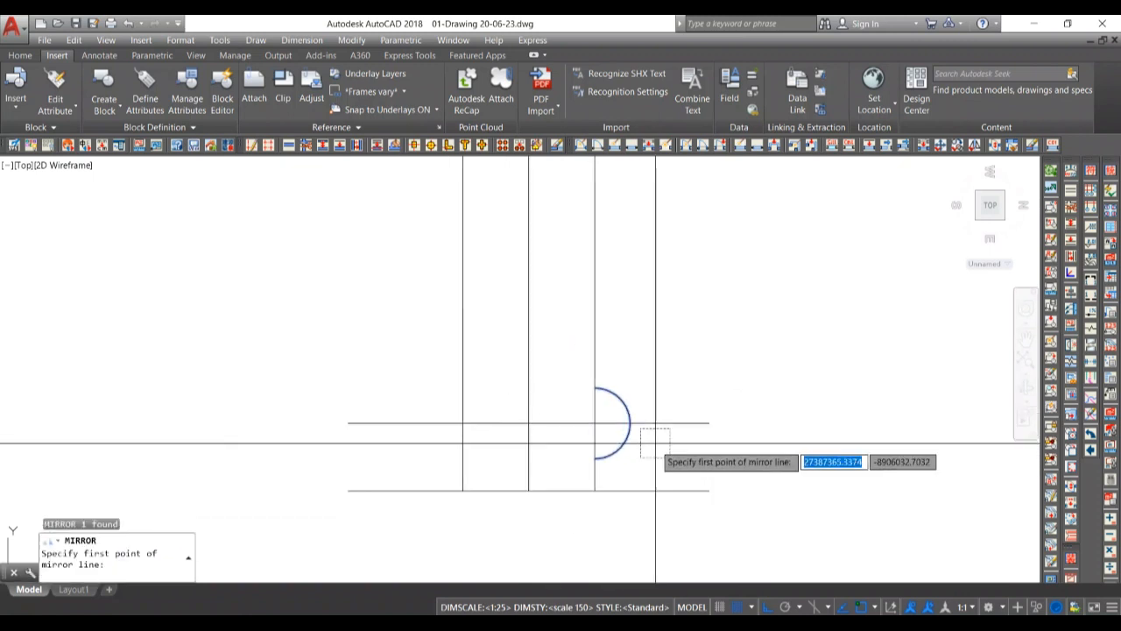
left_click(528, 488)
left_click(528, 423)
key("Return")
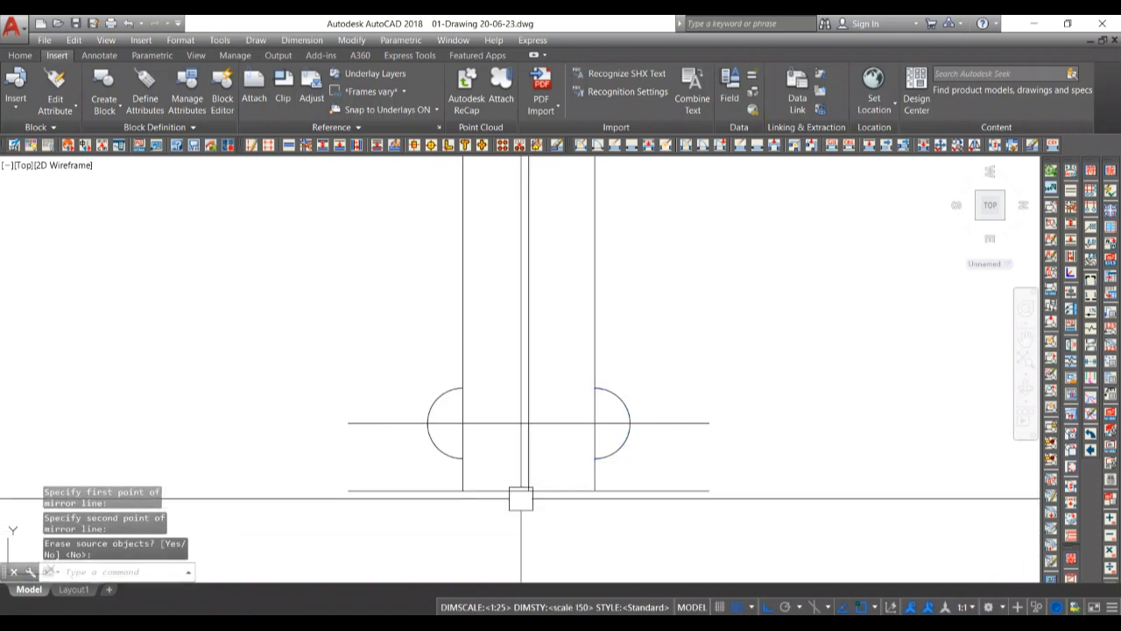
Close the slot by drawing horizontal lines between the upper and the lower endpoints of the two arcs.
type("l")
key("Return")
left_click(463, 388)
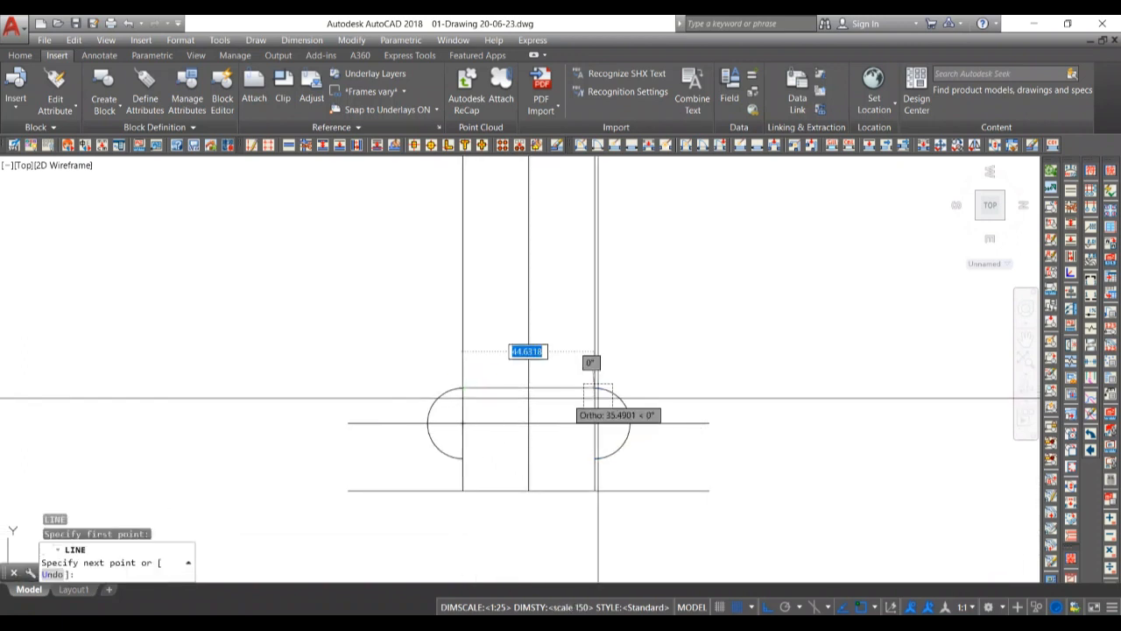
left_click(611, 388)
key("Return")
key("Return")
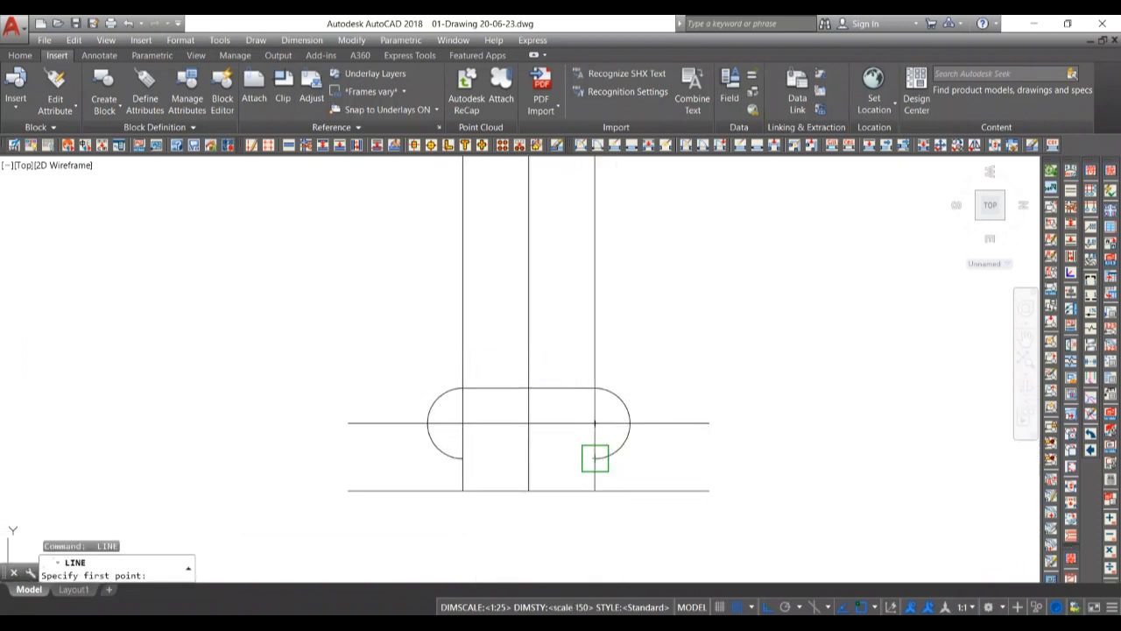
left_click(595, 456)
left_click(462, 457)
key("Return")
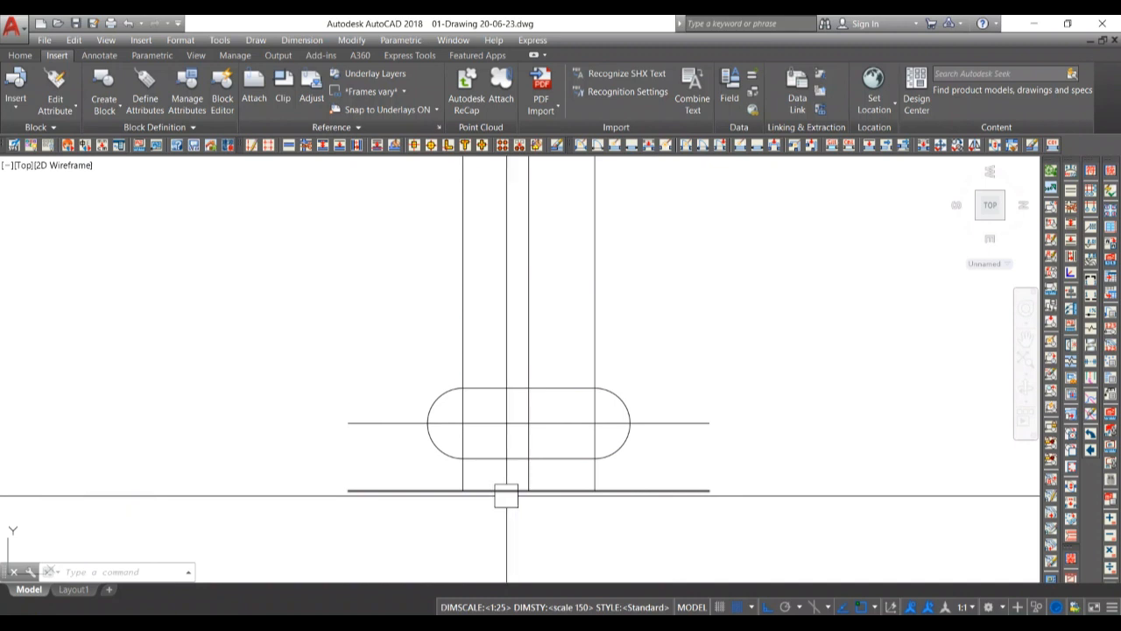
Offset the bottom horizontal line upward by 54.
key("Return")
left_click(706, 491)
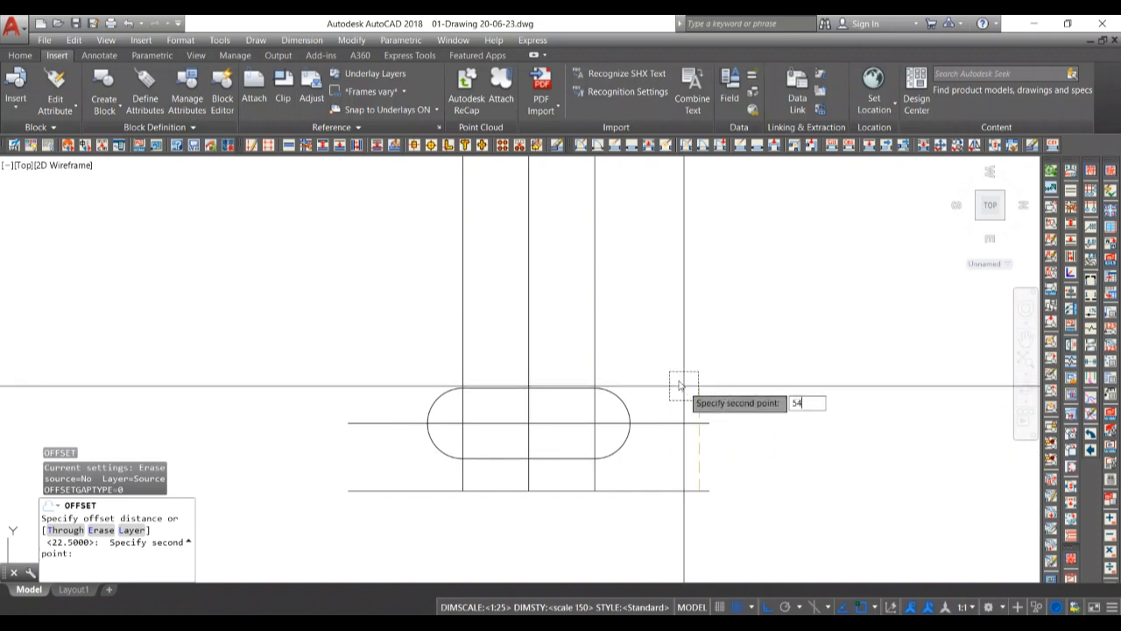
type("54")
key("Return")
left_click(706, 490)
left_click(708, 409)
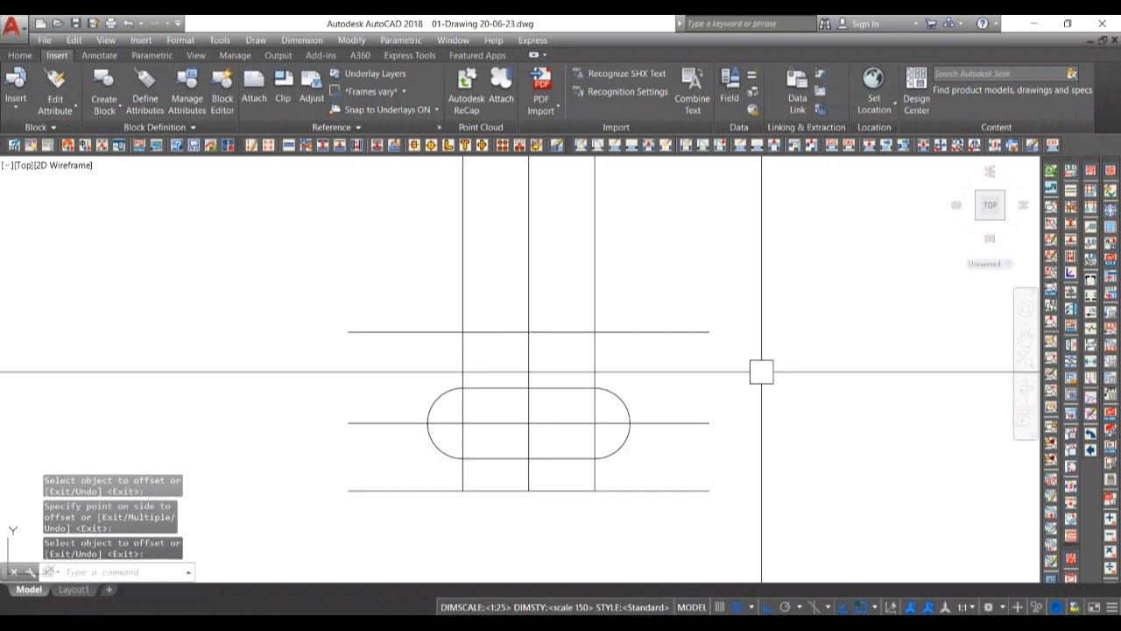
key("Escape")
Draw a circle of radius 18 centred on the right end of the horizontal line above the slot.
type("c")
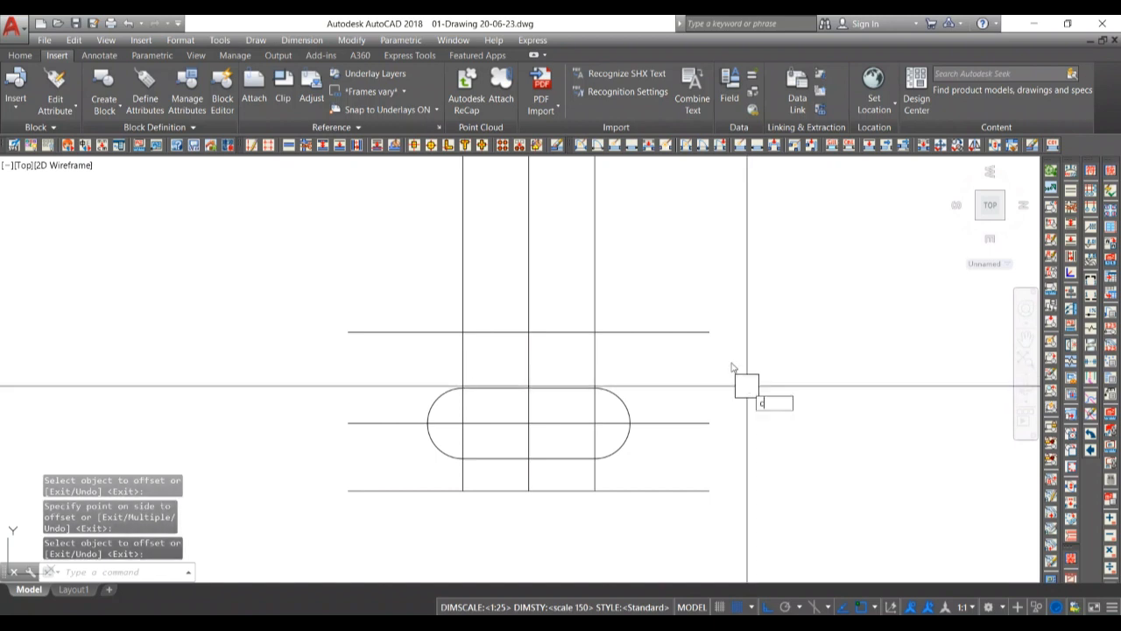
key("Return")
left_click(709, 331)
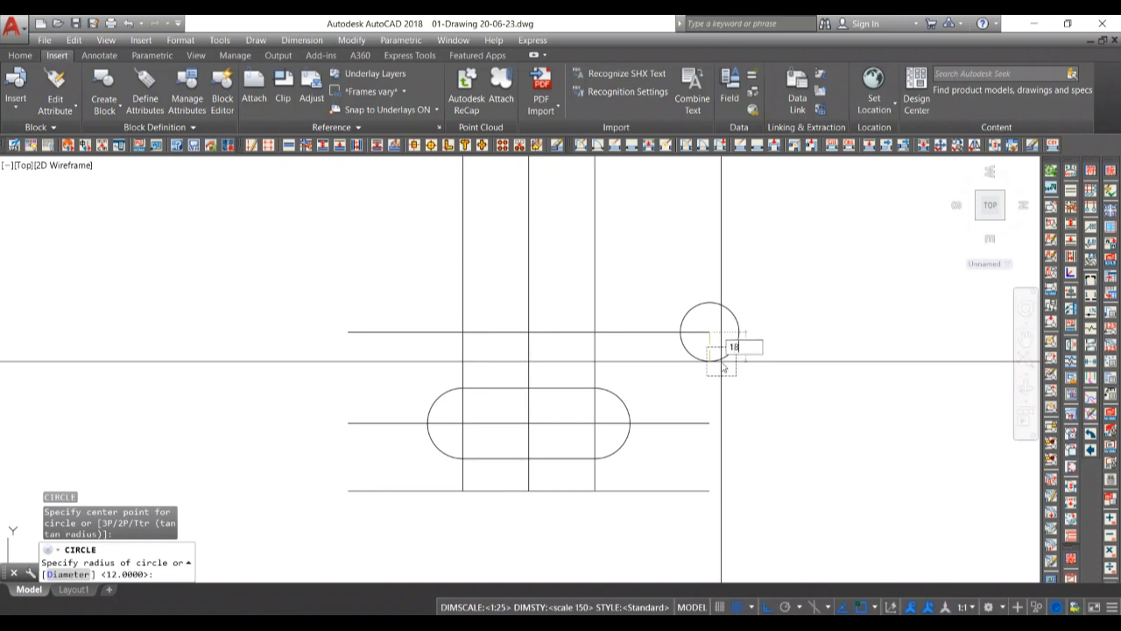
key("Return")
key("Return")
key("Return")
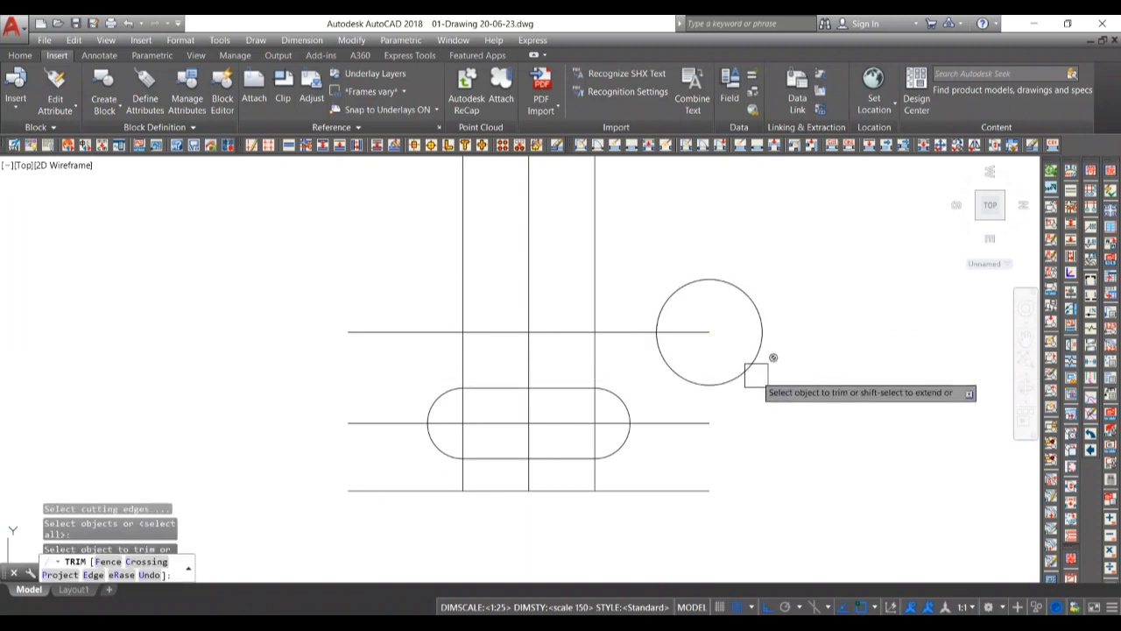
key("Escape")
key("Escape")
key("Escape")
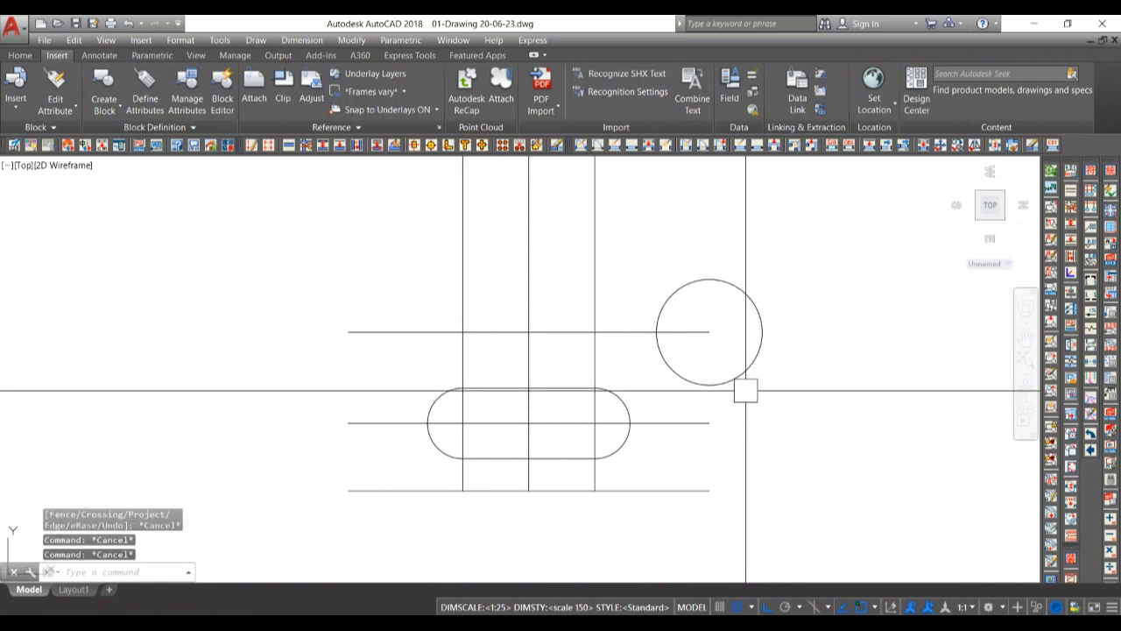
Draw a vertical line through the radius 18 circle between its bottom and top quadrants.
type("l")
key("Return")
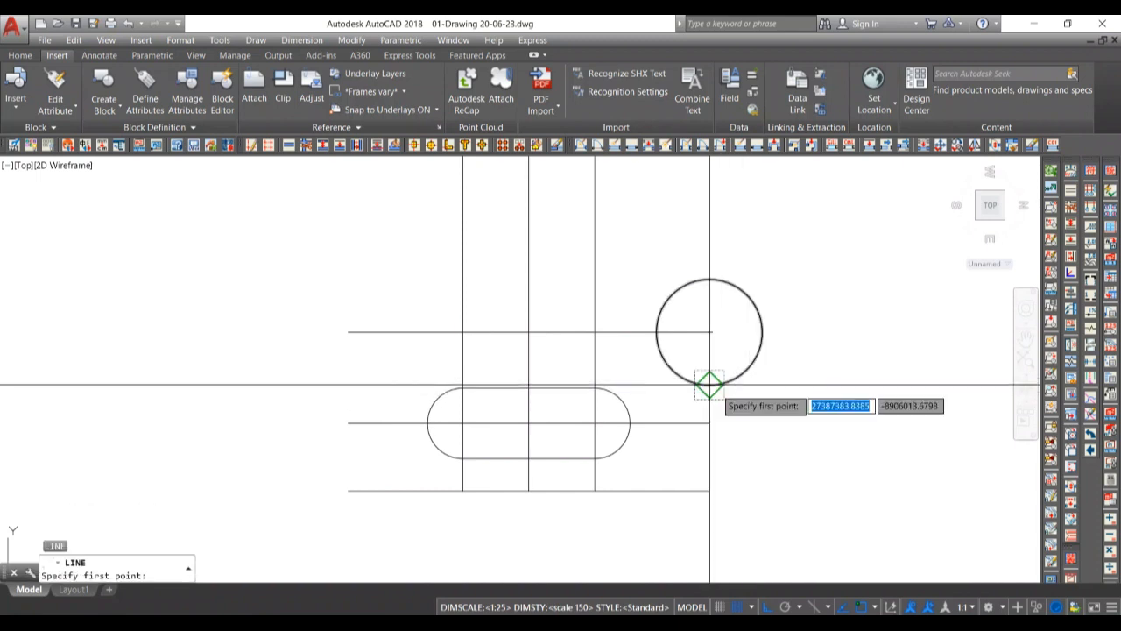
left_click(709, 384)
left_click(710, 279)
key("Return")
Trim away the right half of the radius 18 circle and delete the vertical helper line.
type("tr")
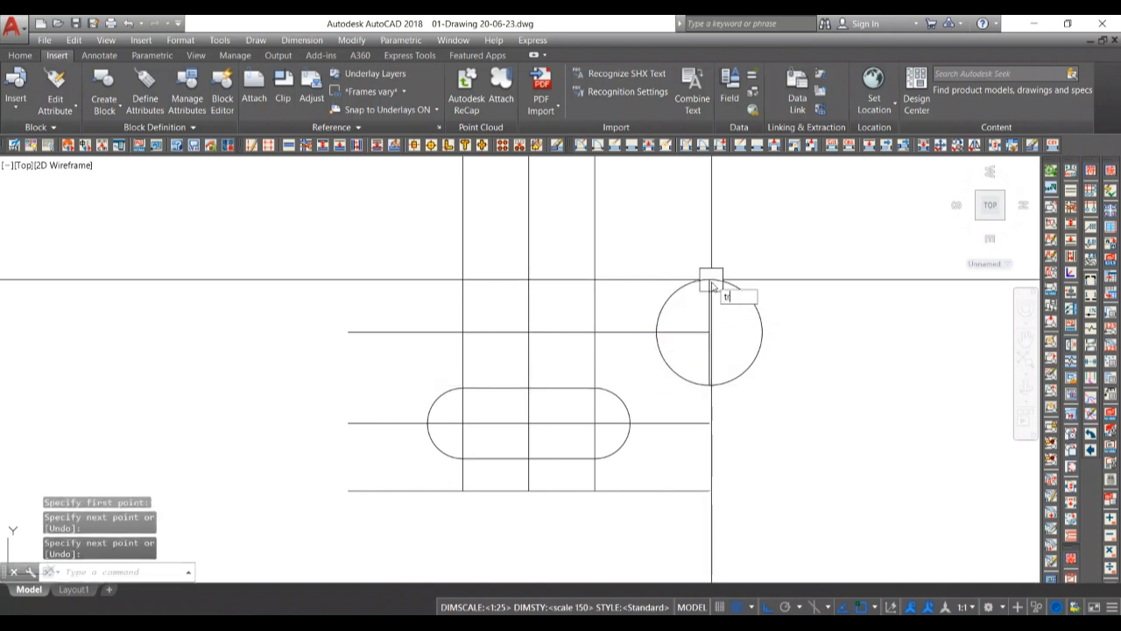
key("Return")
key("Return")
left_click(760, 335)
key("Return")
left_click(709, 328)
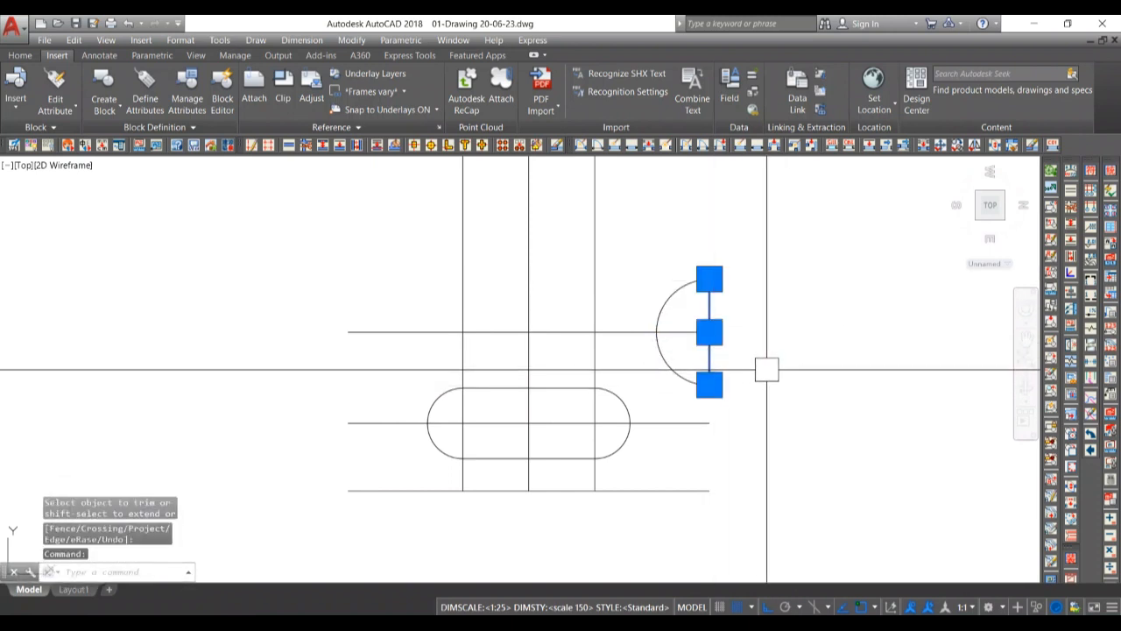
key("Delete")
Mirror the radius 18 semicircle about the vertical centre line to the left side, keeping the source arc.
left_click(672, 371)
type("m")
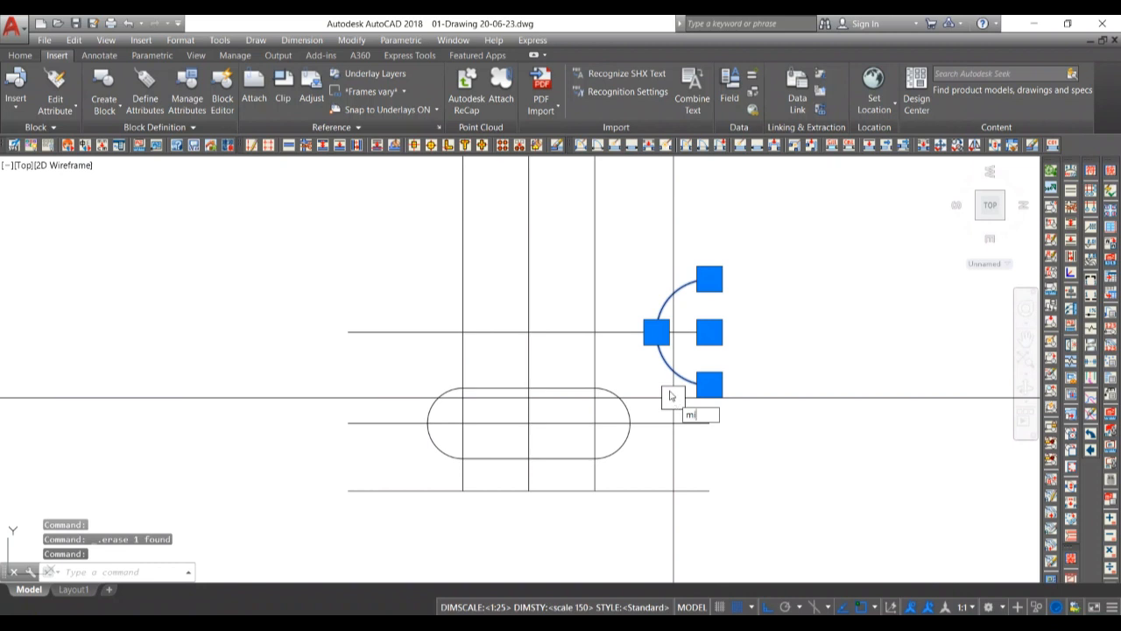
type("i")
key("Return")
left_click(528, 490)
left_click(532, 521)
key("Return")
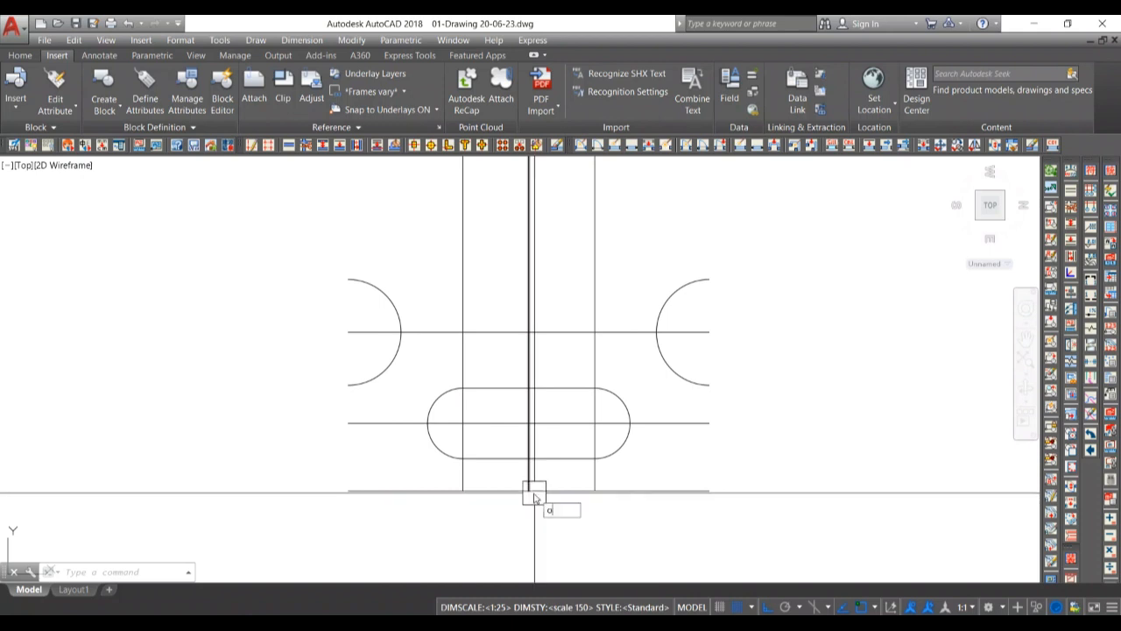
Offset the bottom horizontal line upward by 78.
type("o")
key("Return")
left_click(709, 491)
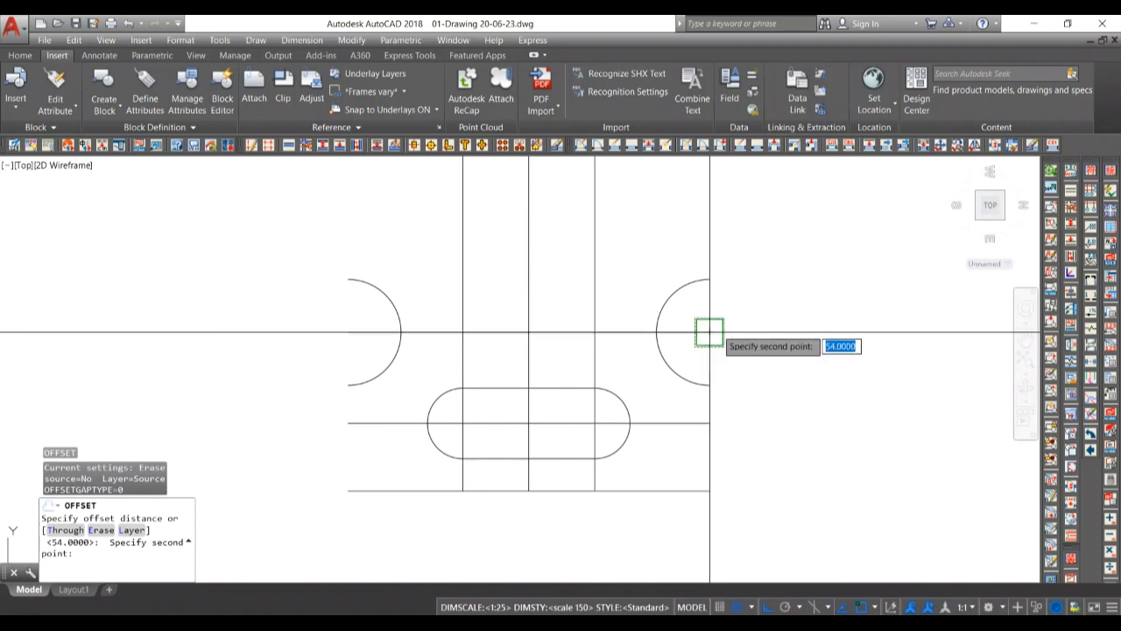
key("Return")
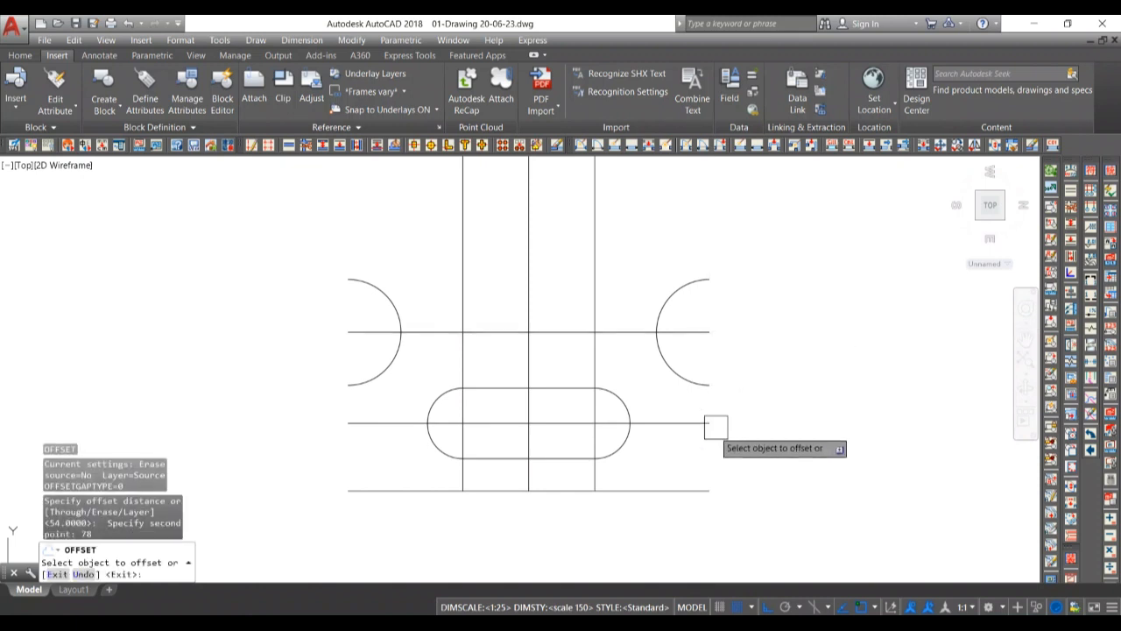
left_click(707, 488)
left_click(803, 385)
key("Return")
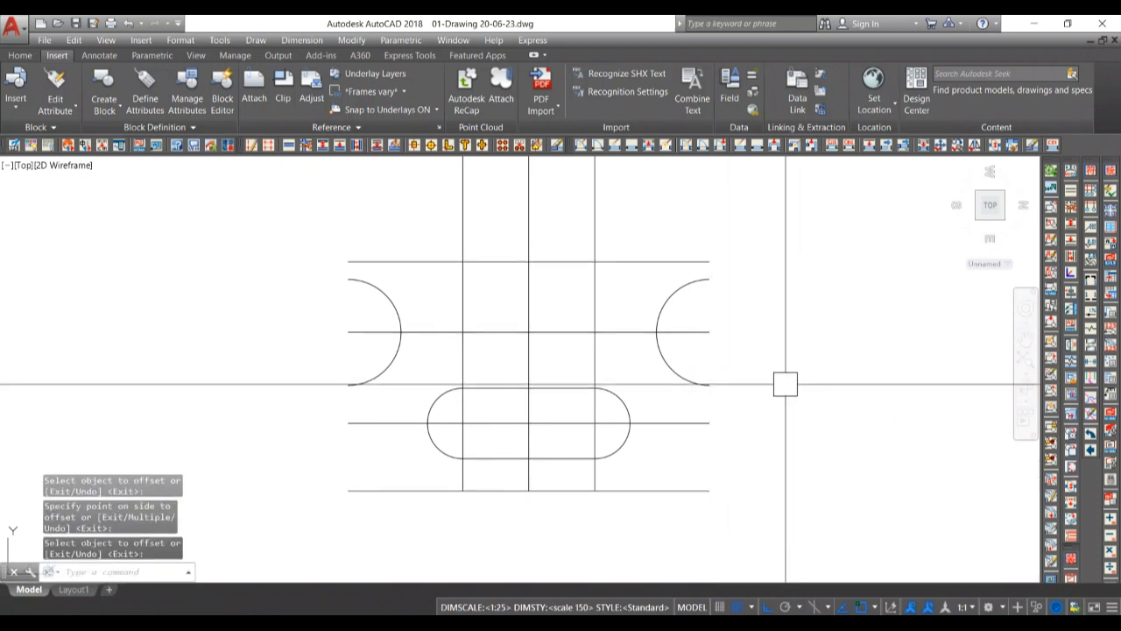
Draw a circle of radius 18 centred where the topmost horizontal line crosses the vertical centre line.
type("c")
key("Return")
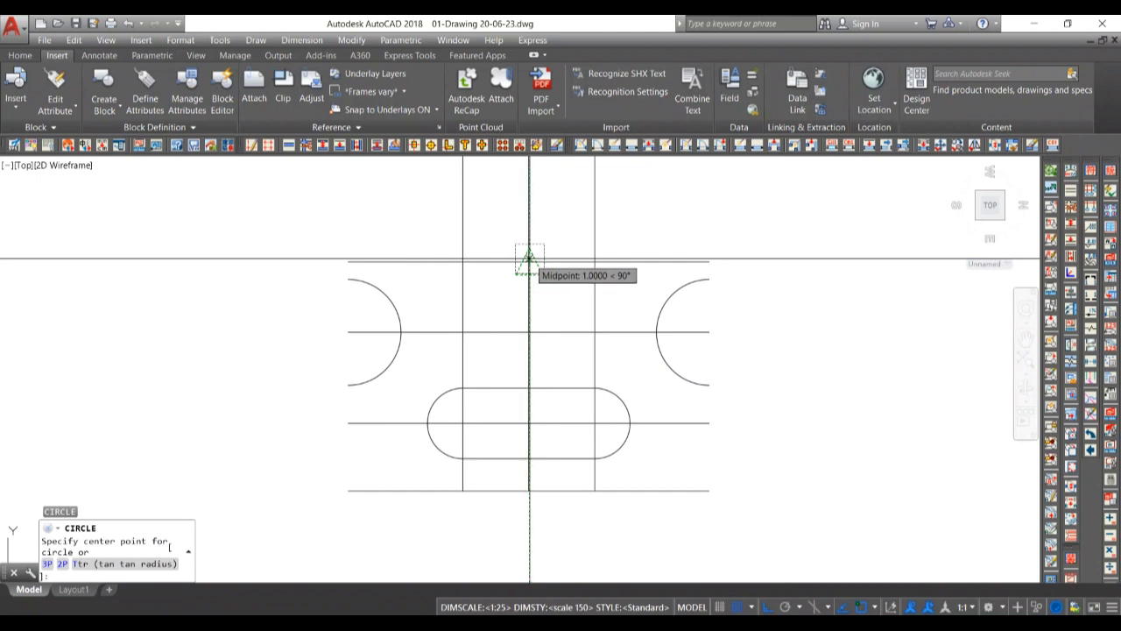
scroll(528, 261, "up", 4)
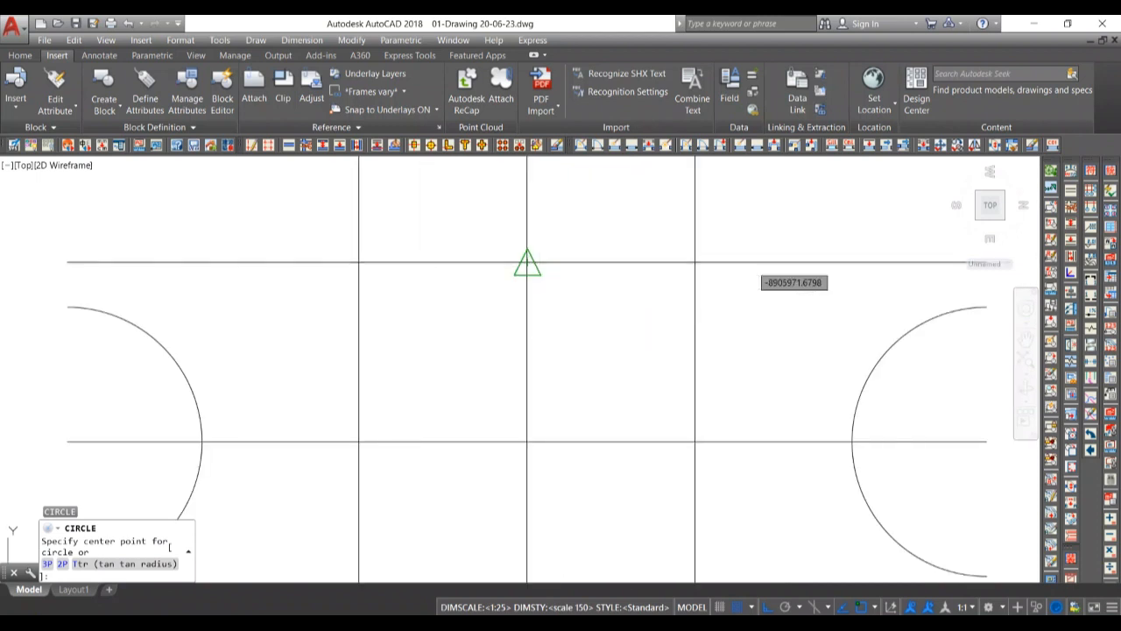
left_click(527, 262)
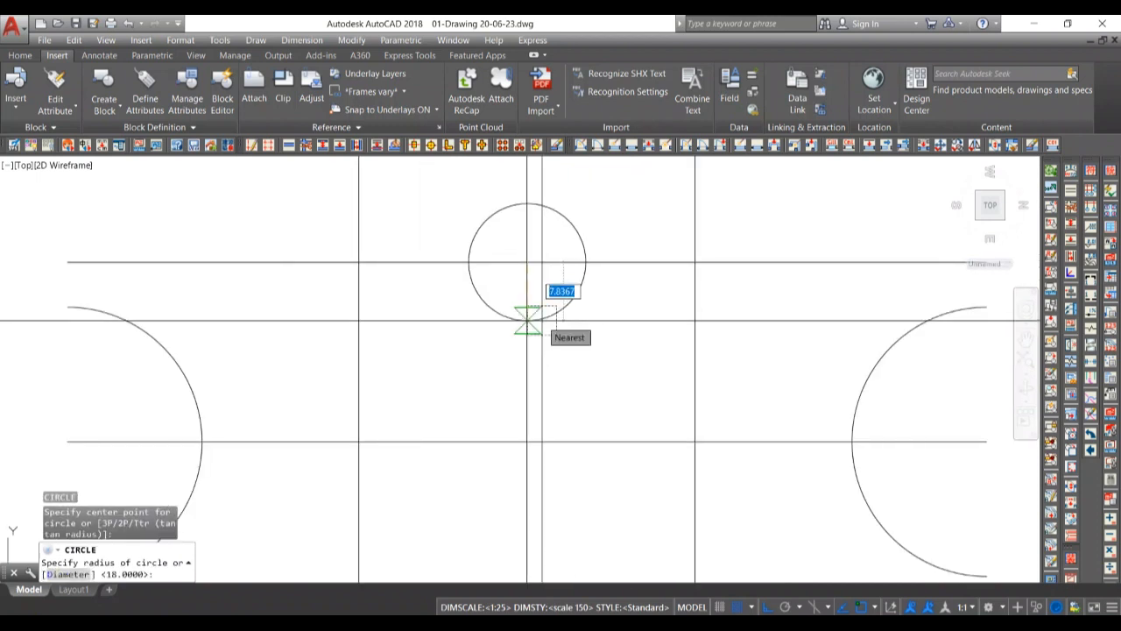
type("18")
key("Return")
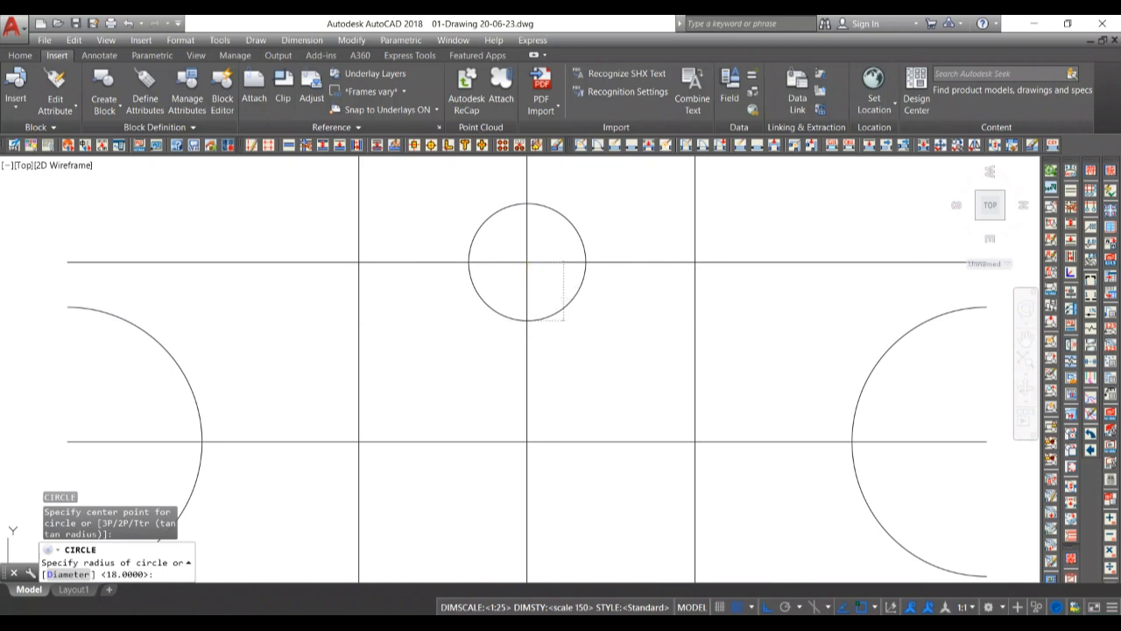
Offset the horizontal line through the central circle upward by 22.
scroll(574, 355, "down", 4)
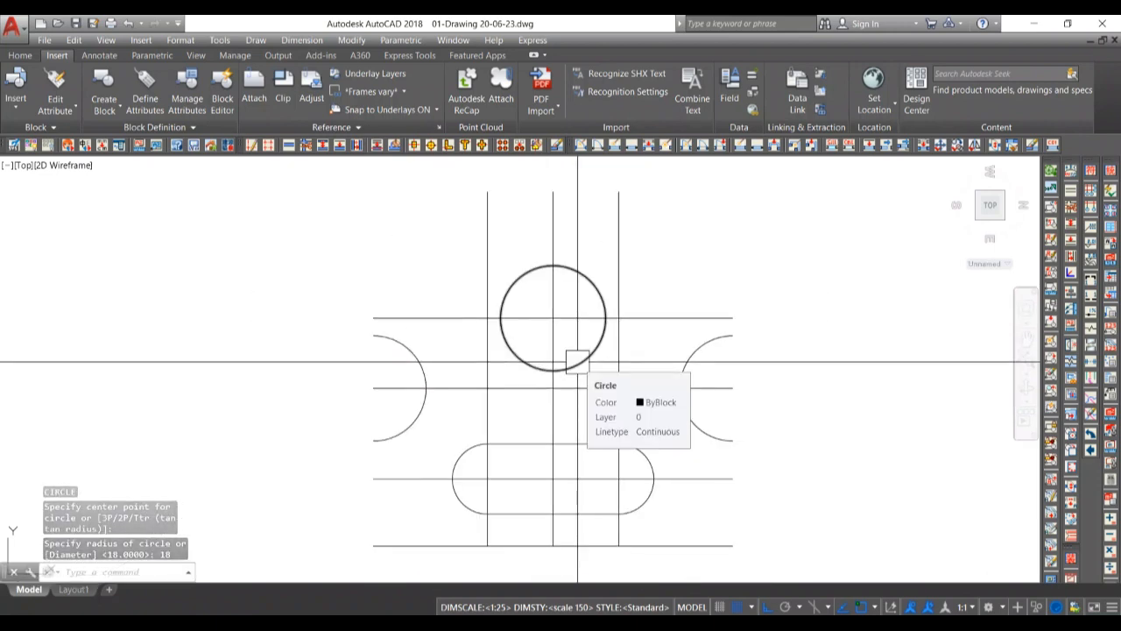
type("o")
key("Return")
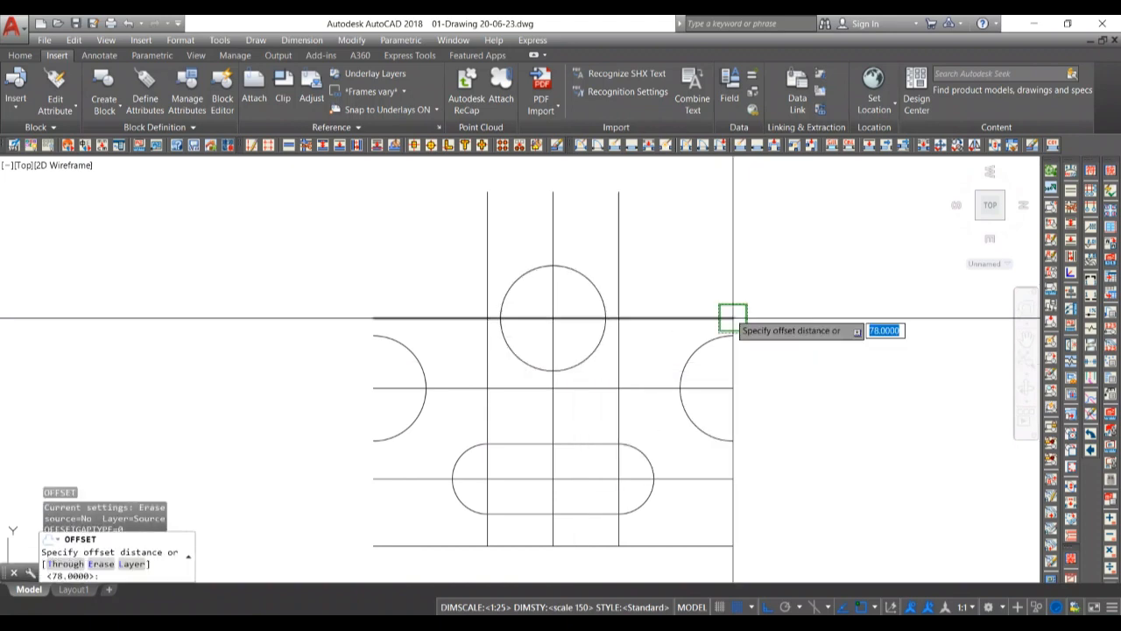
left_click(732, 318)
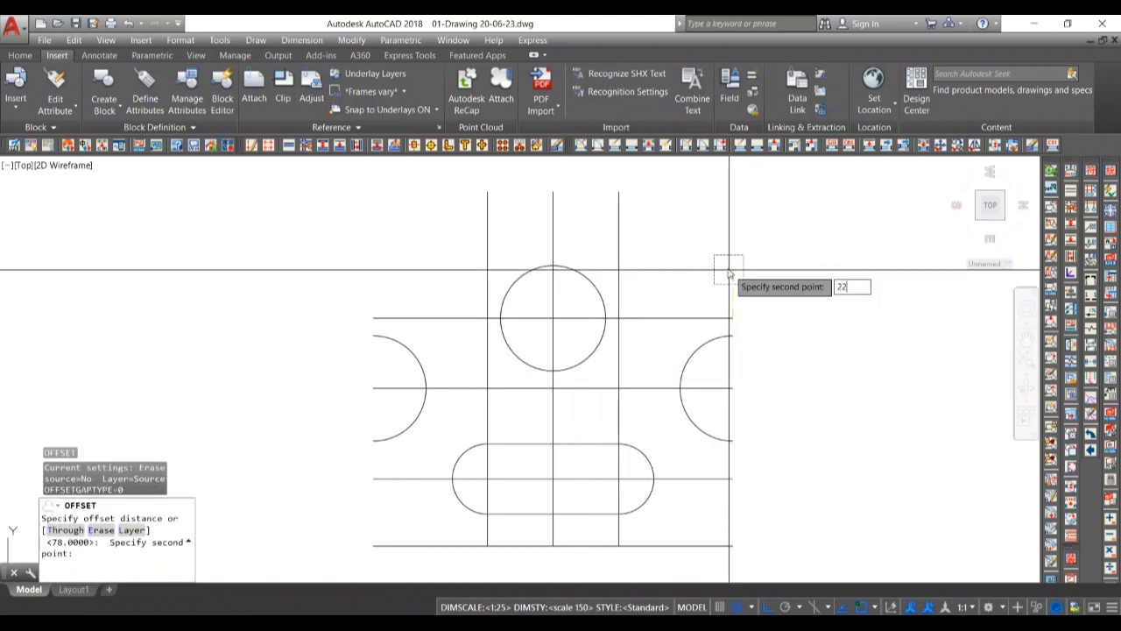
key("Return")
left_click(698, 314)
left_click(718, 242)
key("Return")
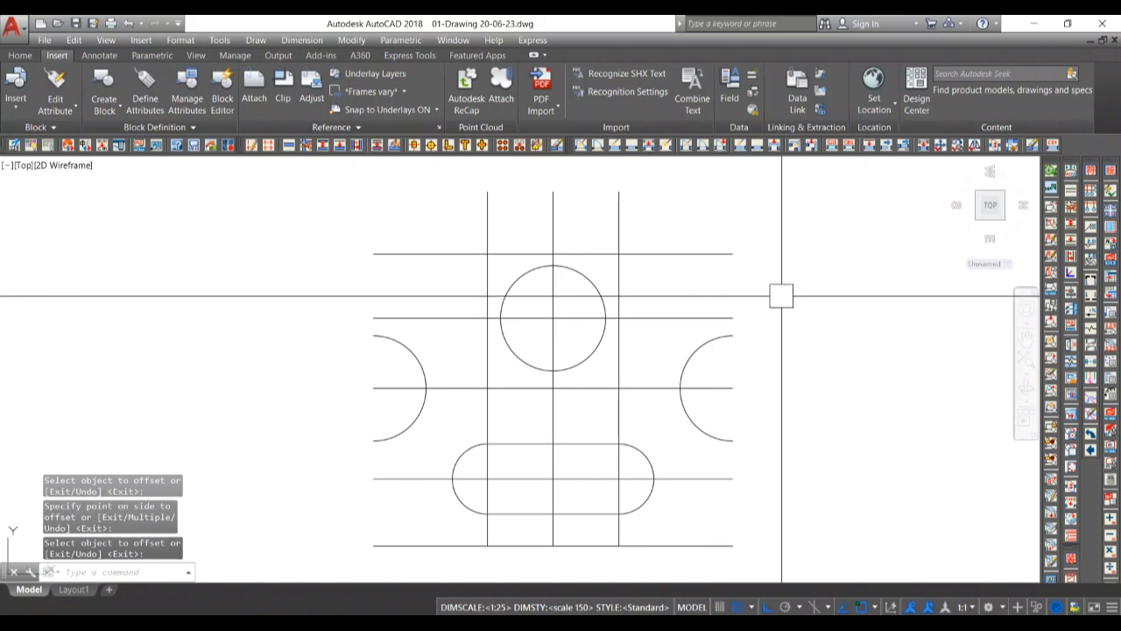
Draw a trial circle of radius 41 centred where the topmost horizontal line crosses the vertical centre line, and erase it.
type("c")
key("Return")
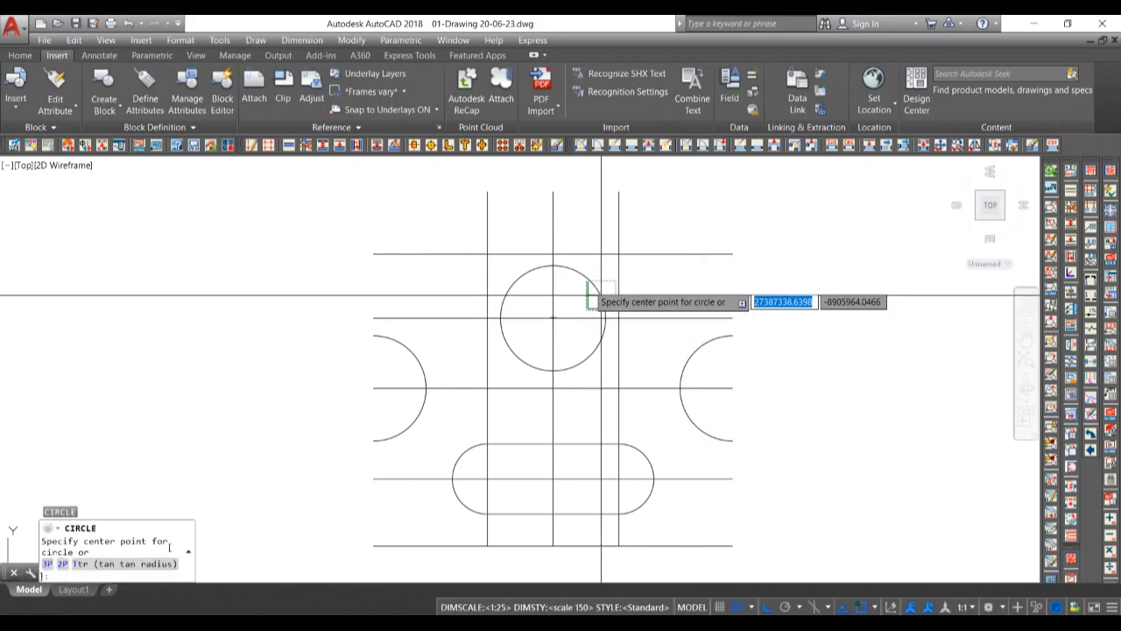
scroll(550, 253, "up", 4)
left_click(556, 257)
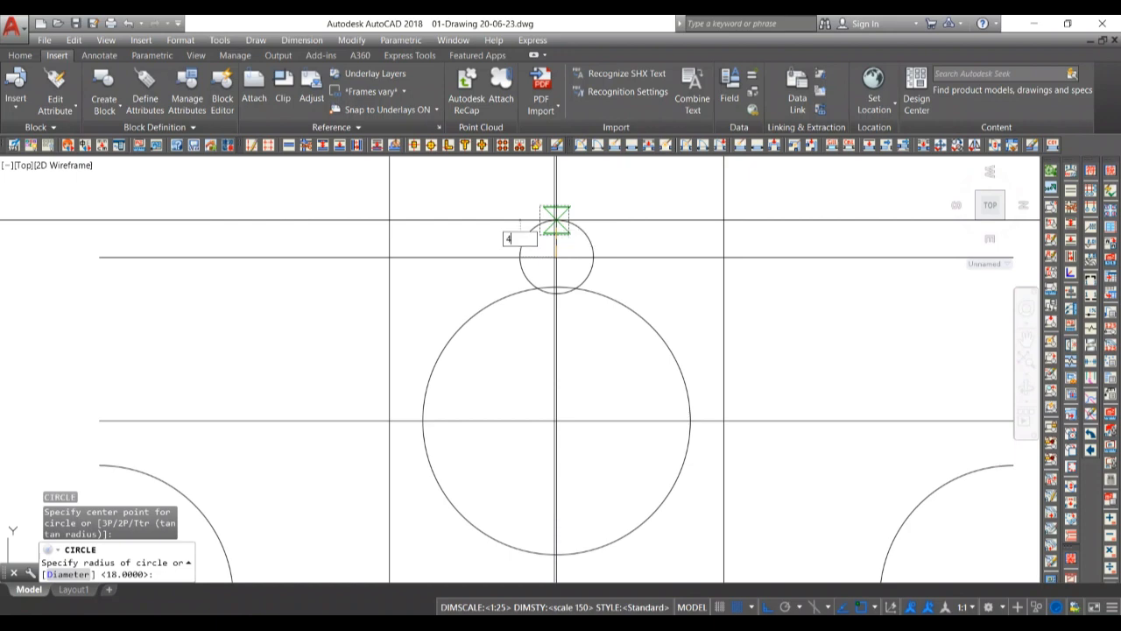
key("Return")
scroll(556, 226, "down", 1)
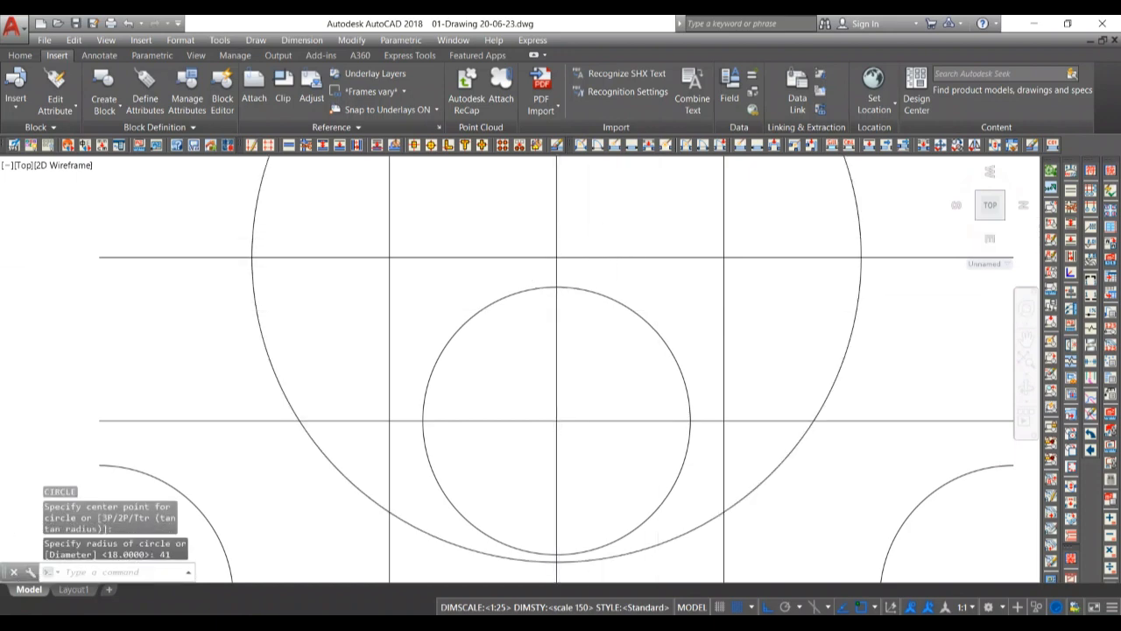
scroll(816, 343, "down", 3)
left_click(772, 338)
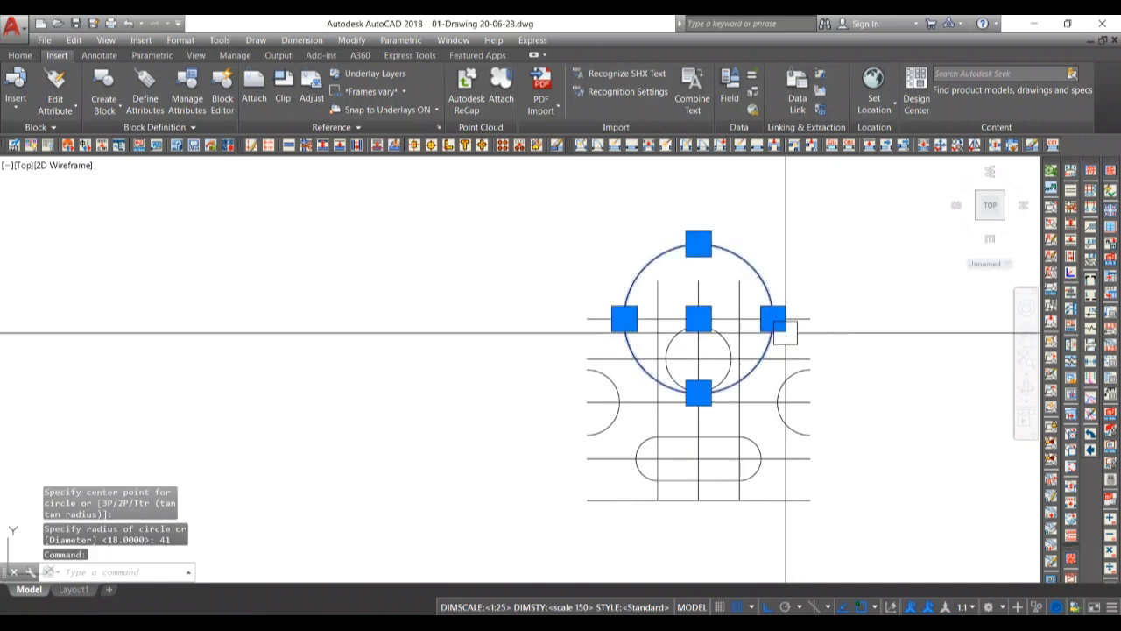
key("Delete")
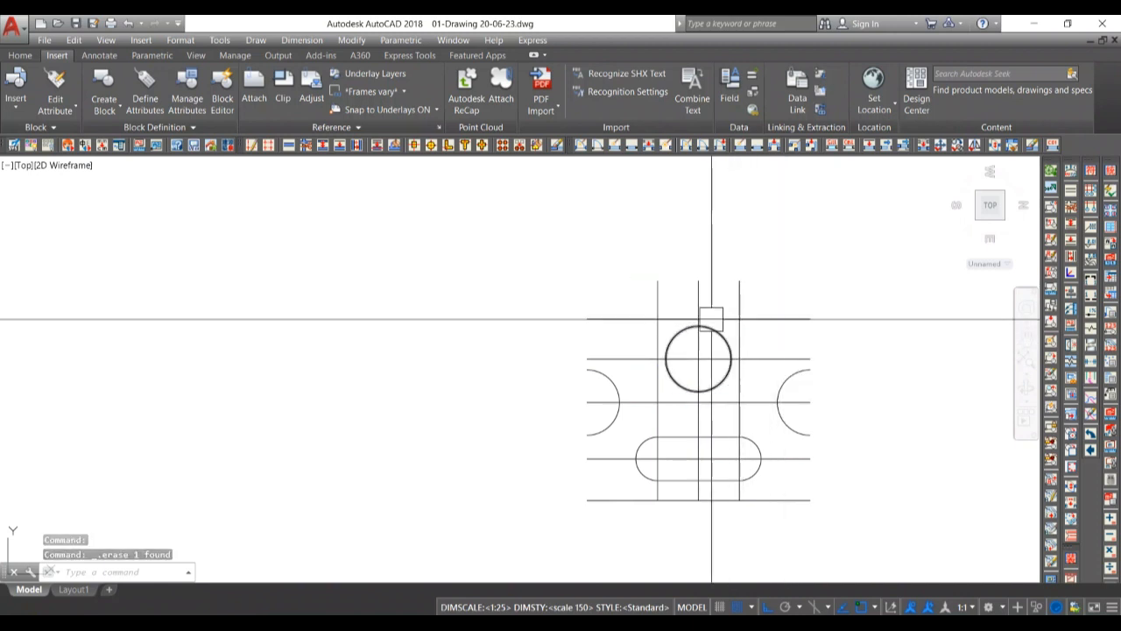
Draw a circle of radius 41 centred at the intersection of the topmost horizontal line and the vertical centre line.
type("c")
key("space")
scroll(717, 369, "up", 4)
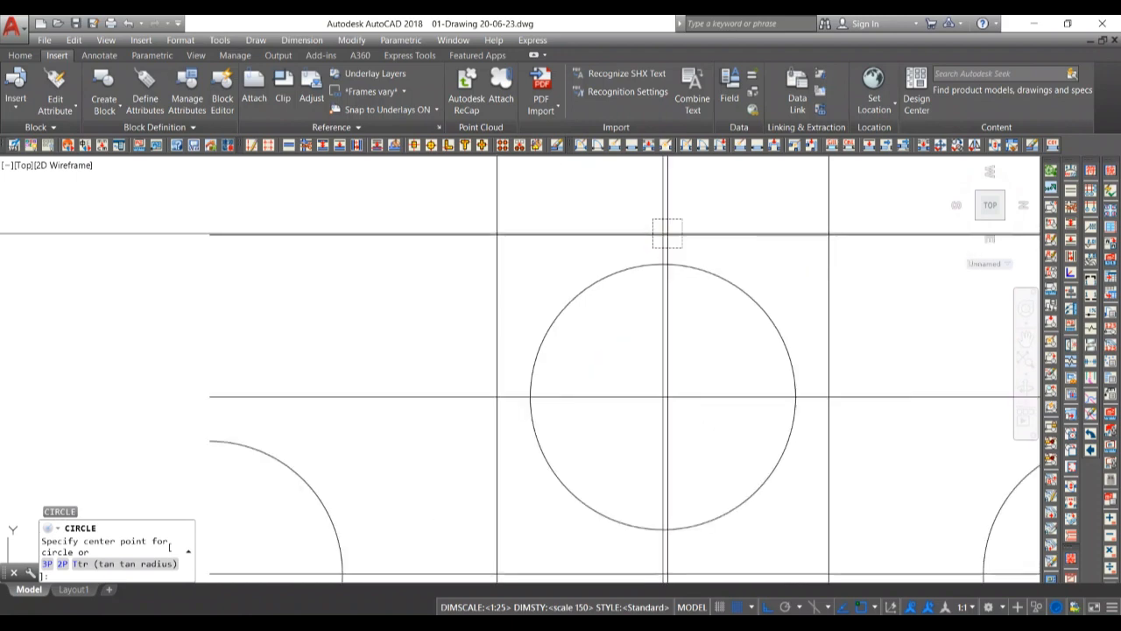
left_click(668, 237)
scroll(674, 245, "up", 2)
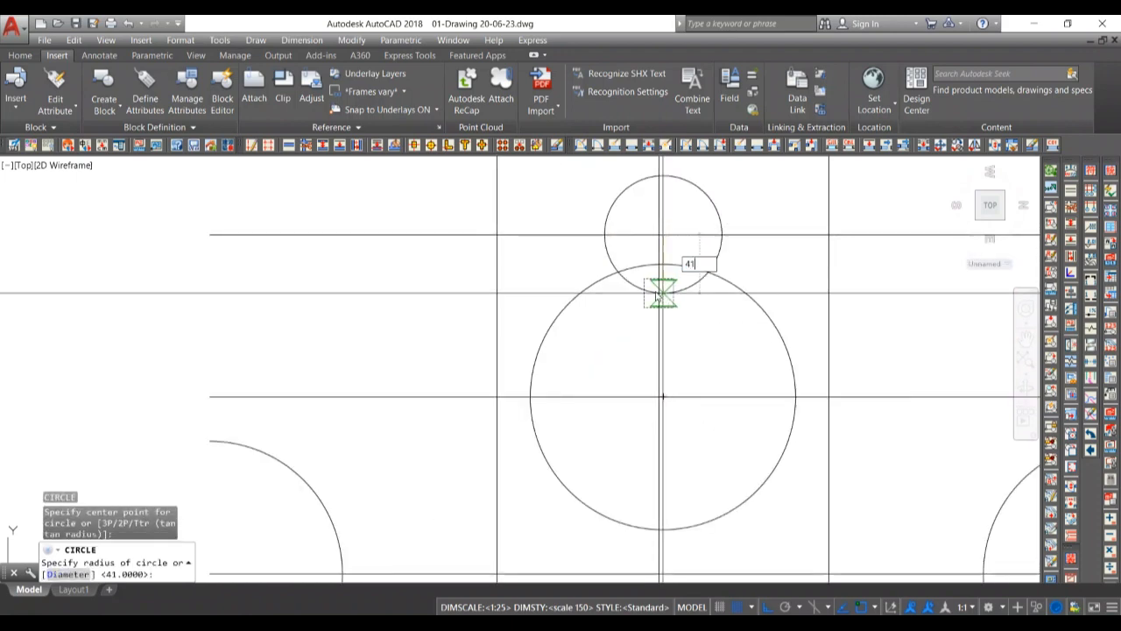
key("Return")
scroll(693, 368, "down", 6)
scroll(726, 399, "up", 2)
mouse_move(725, 400)
middle_mouse_down()
mouse_move(748, 436)
mouse_move(749, 478)
middle_mouse_up()
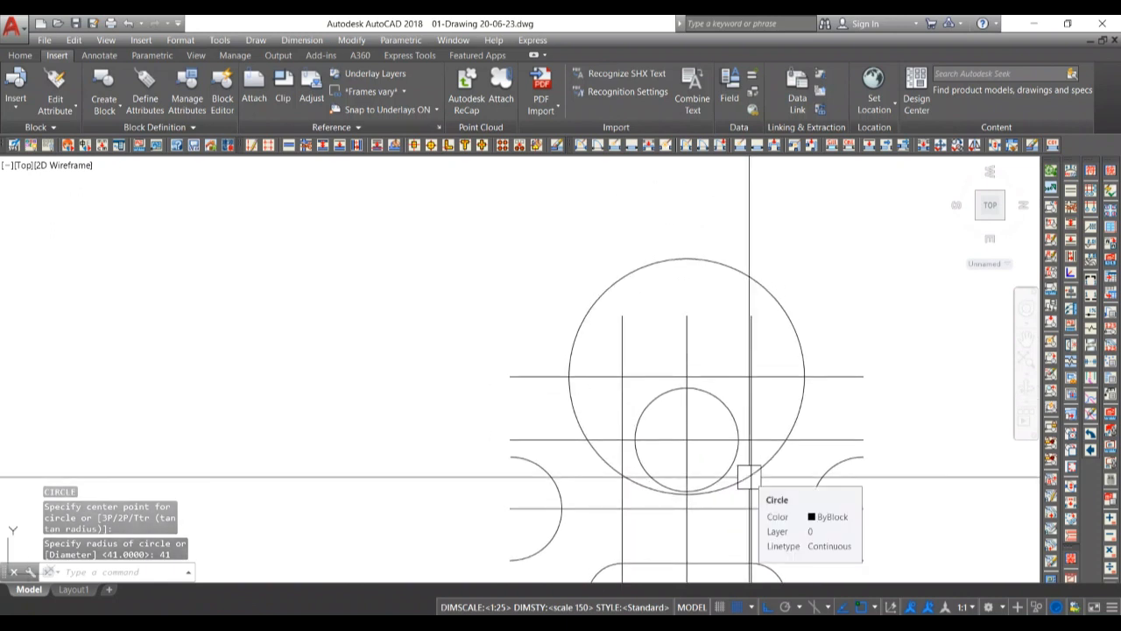
scroll(868, 489, "down", 2)
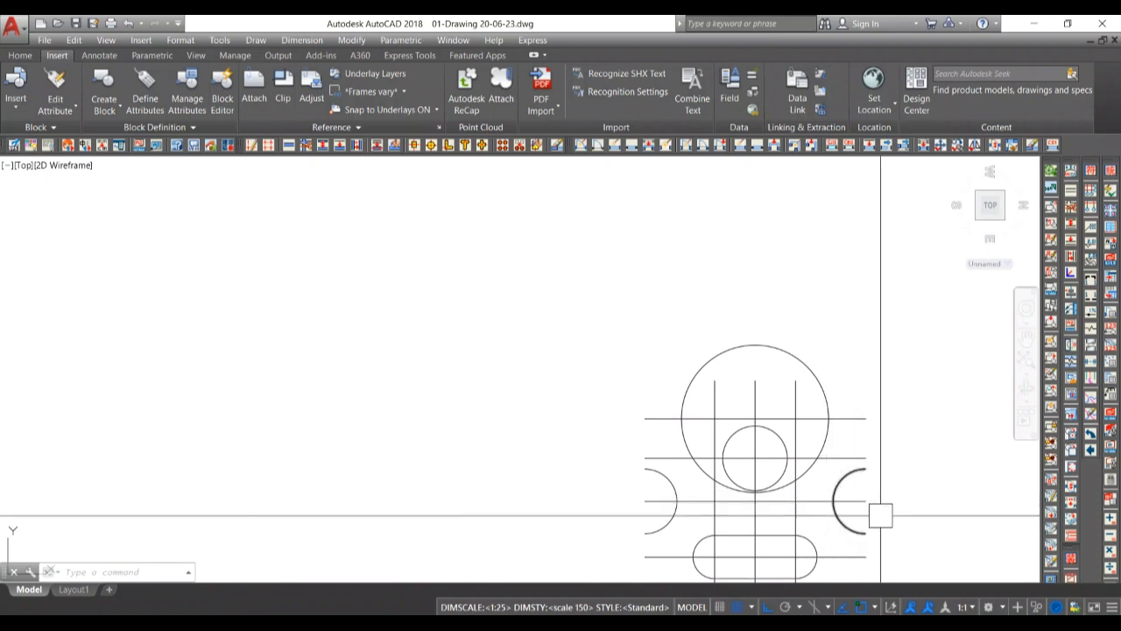
Draw a vertical line from the upper end of the right side semicircle to above the large circle's top.
type("l")
key("Return")
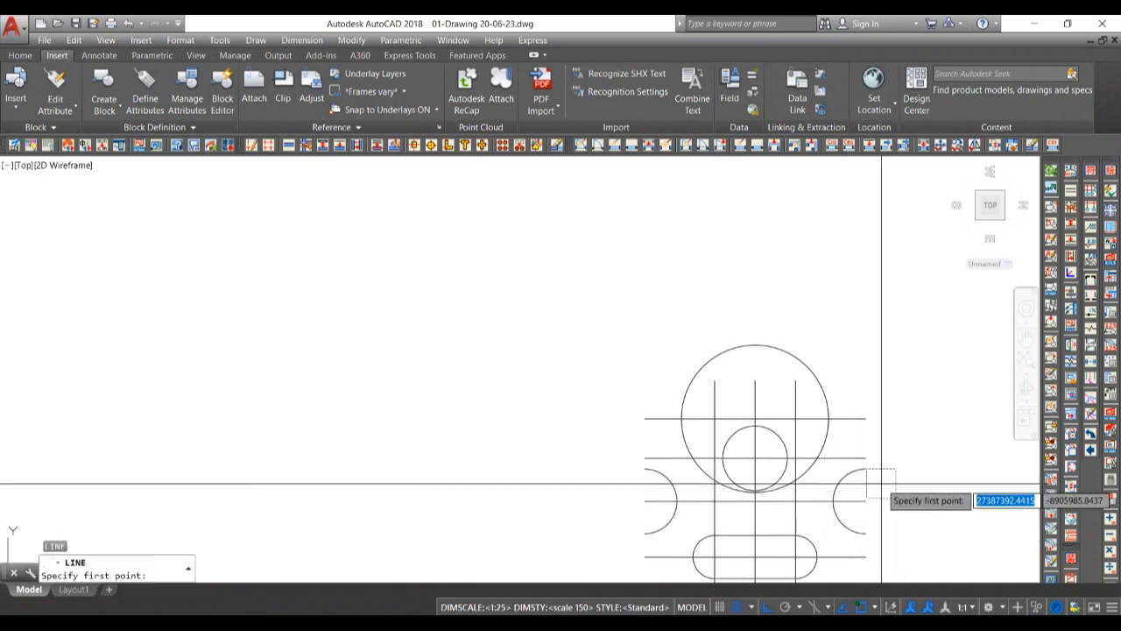
left_click(865, 467)
left_click(876, 292)
key("Return")
Draw a vertical line from the upper end of the left side semicircle to above the large circle's top.
key("Return")
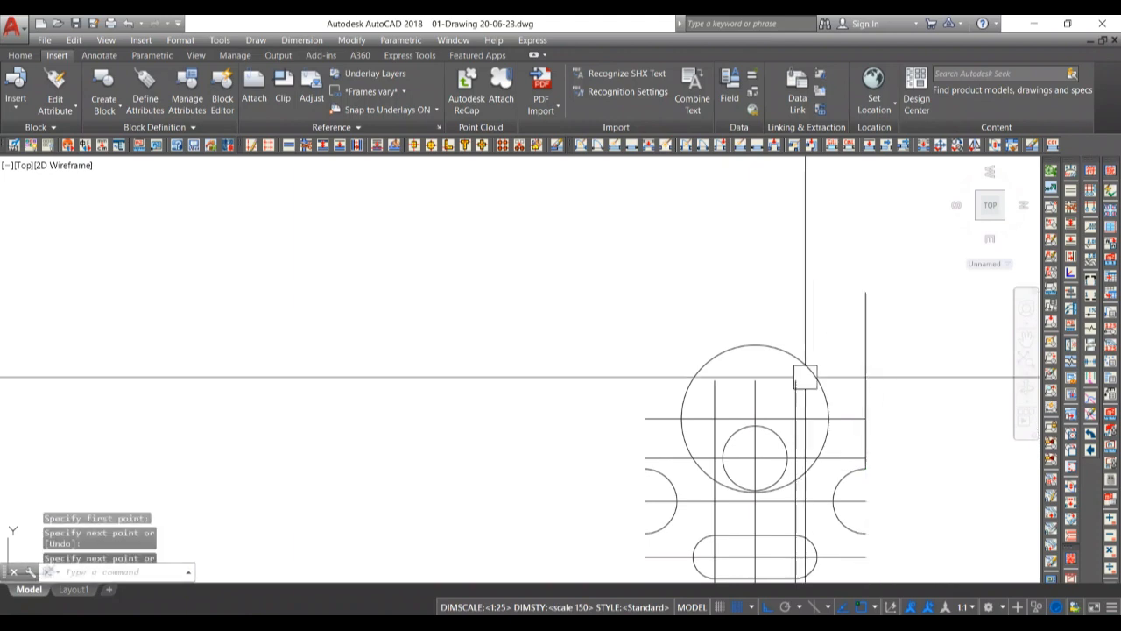
left_click(645, 468)
left_click(649, 298)
key("Return")
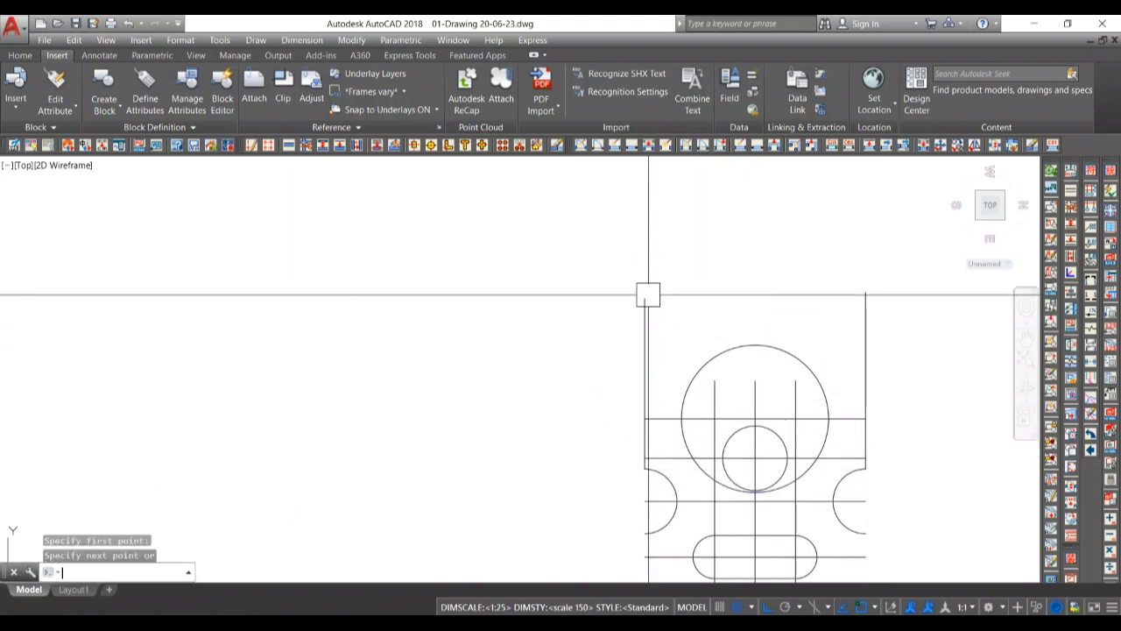
middle_click_drag(655, 481, 626, 347)
mouse_move(647, 391)
middle_mouse_down()
mouse_move(651, 430)
mouse_move(634, 485)
middle_mouse_up()
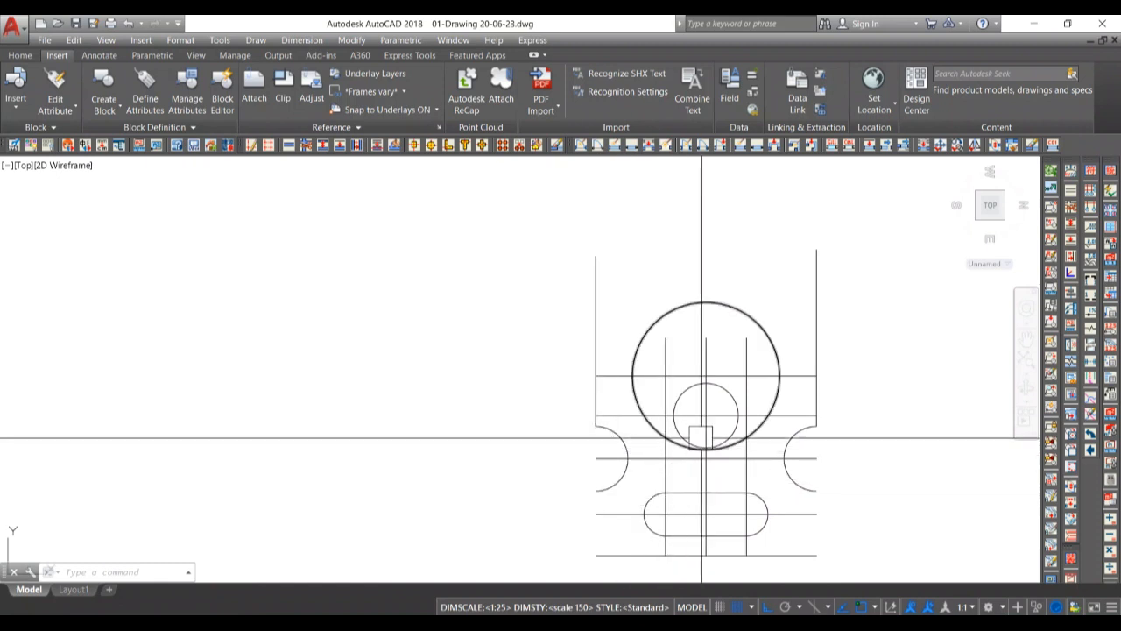
Draw a circle centred where the topmost horizontal line meets the centre line, with its radius reaching the right vertical side line.
type("c")
key("space")
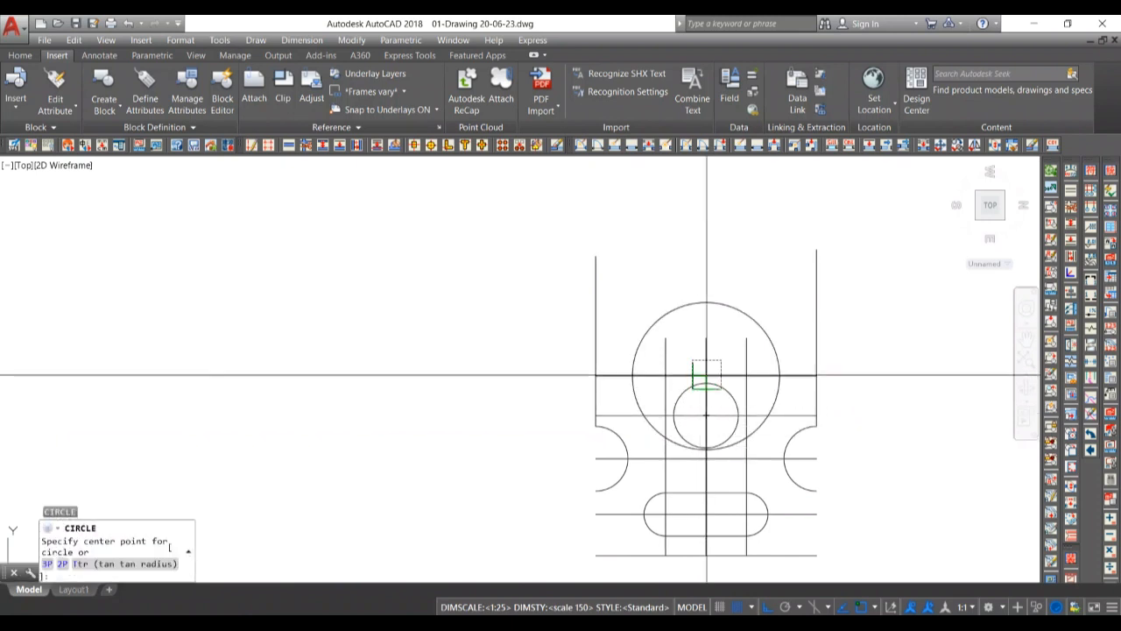
left_click(706, 376)
left_click(815, 375)
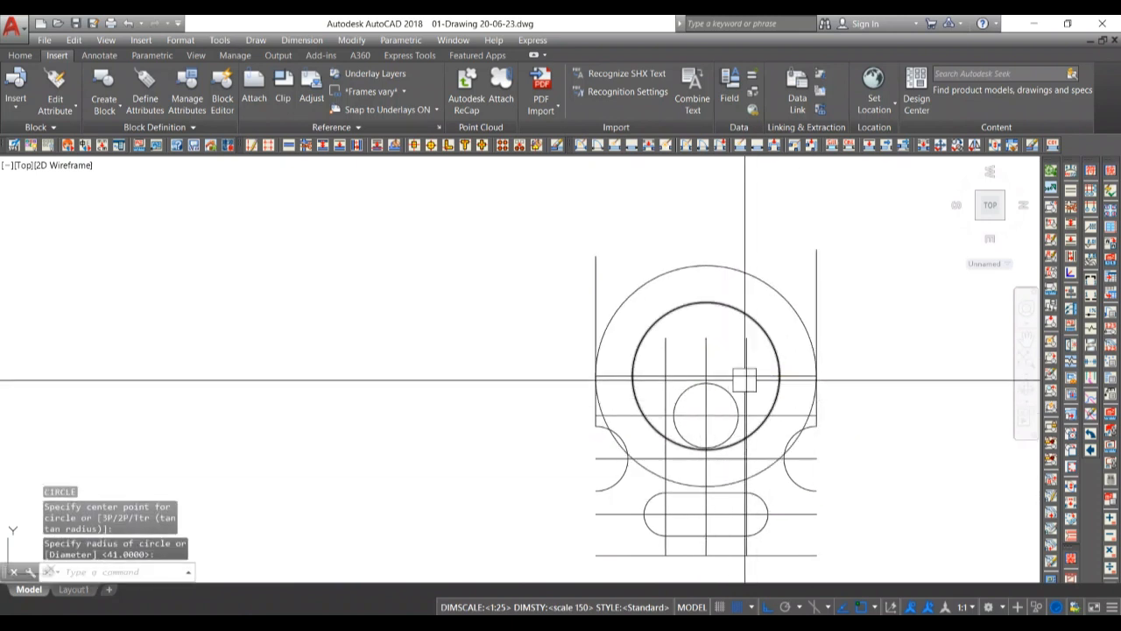
Try to trim the outermost circle near the vertical side lines, and undo the trim.
scroll(781, 351, "up", 2)
middle_click_drag(780, 354, 777, 357)
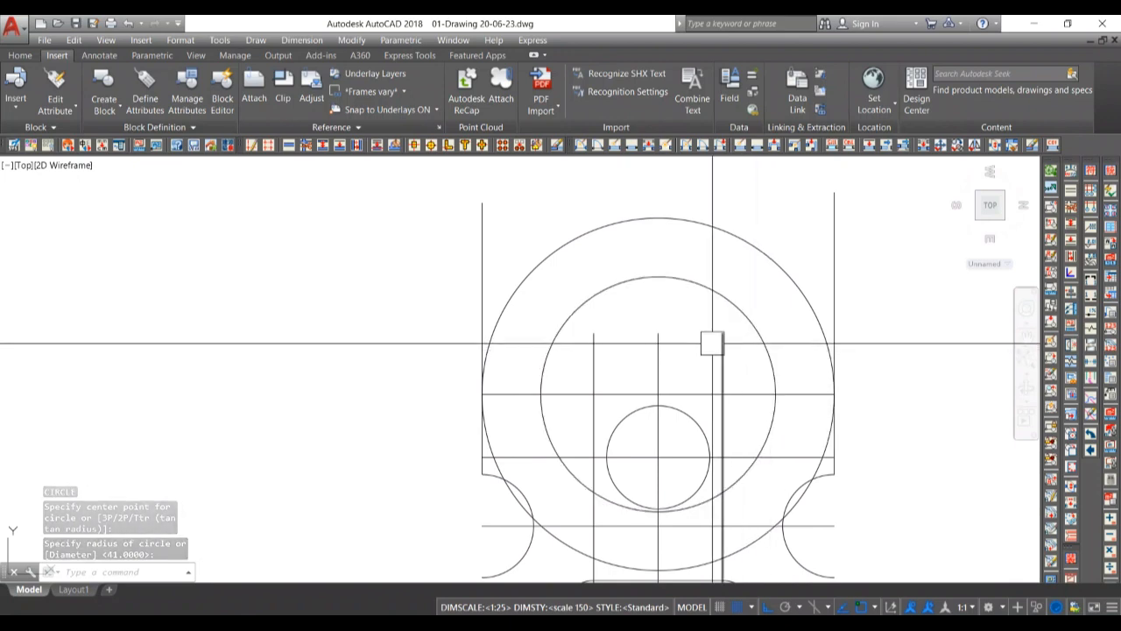
scroll(780, 351, "up", 3)
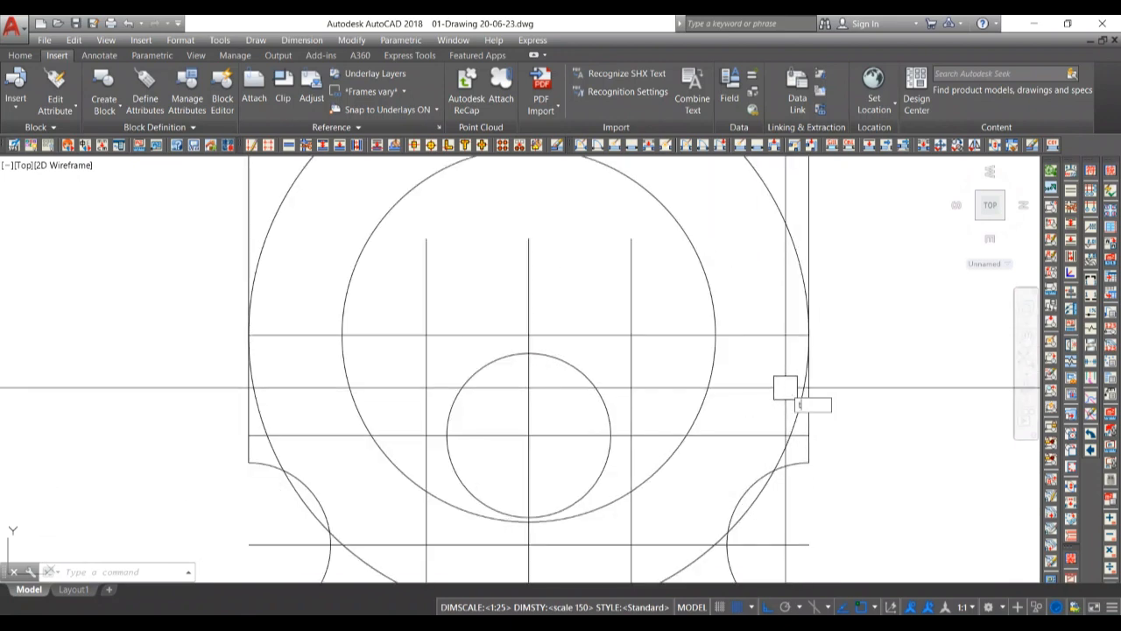
type("tr")
key("Return")
key("Return")
scroll(792, 405, "up", 5)
scroll(821, 420, "down", 4)
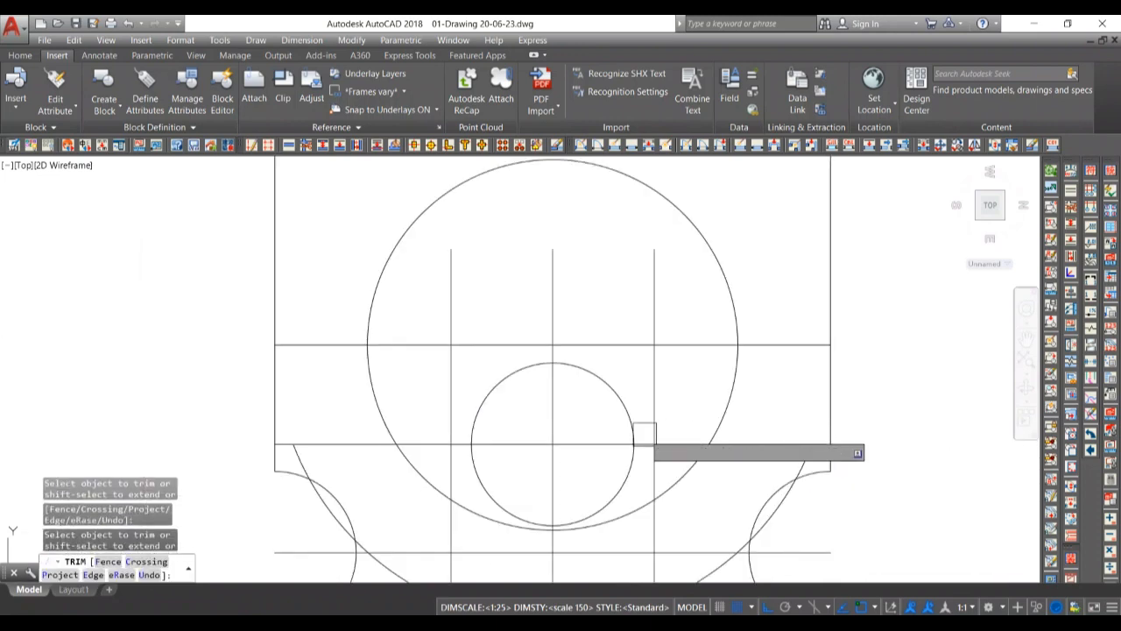
key("Escape")
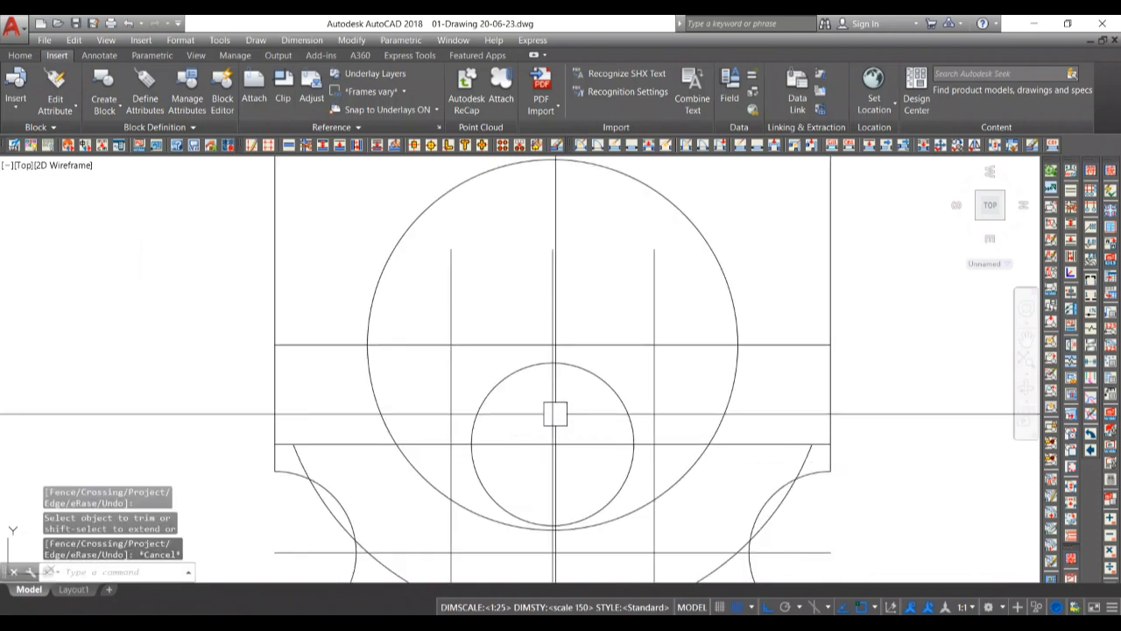
key("ctrl+z")
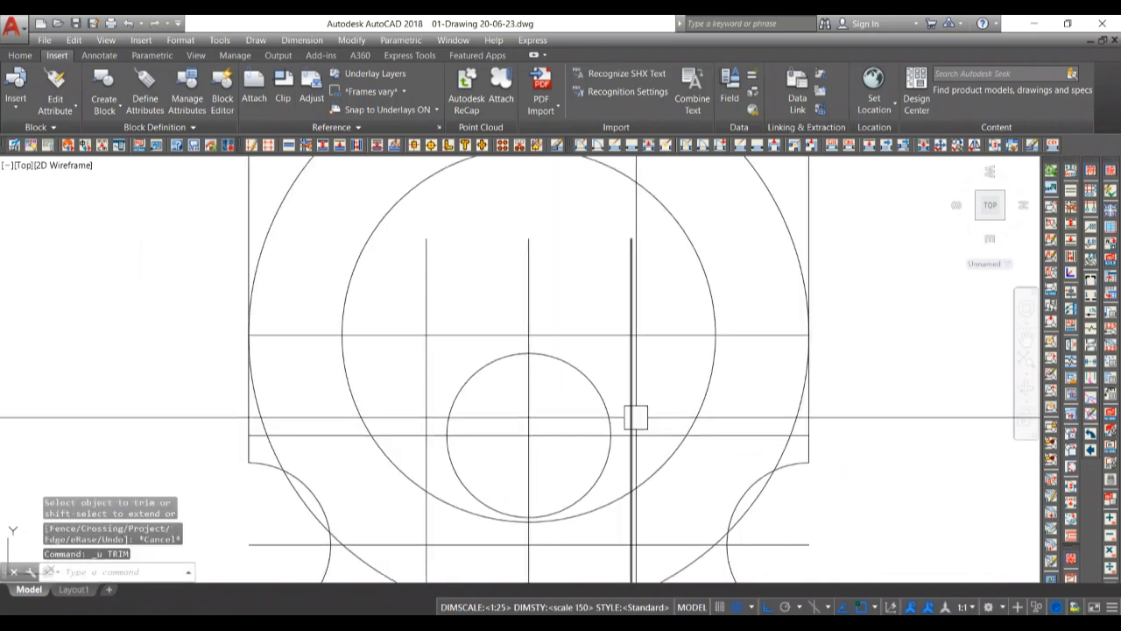
Break the outermost circle on the right and left, from just below the topmost horizontal line up to that line's ends.
type("br")
key("Return")
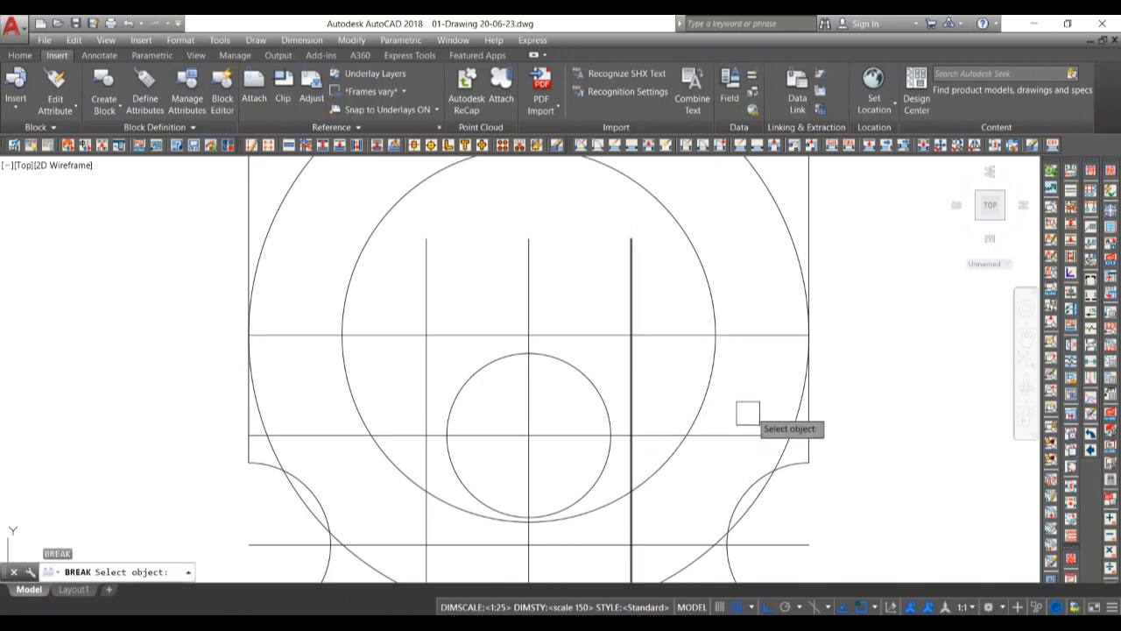
left_click(793, 405)
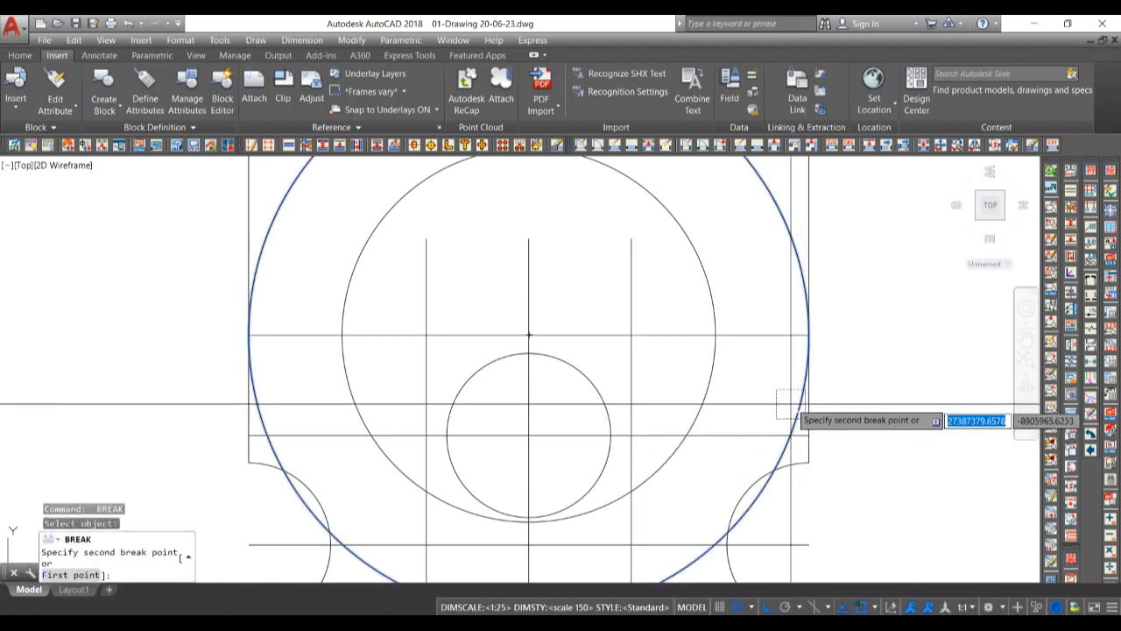
left_click(808, 335)
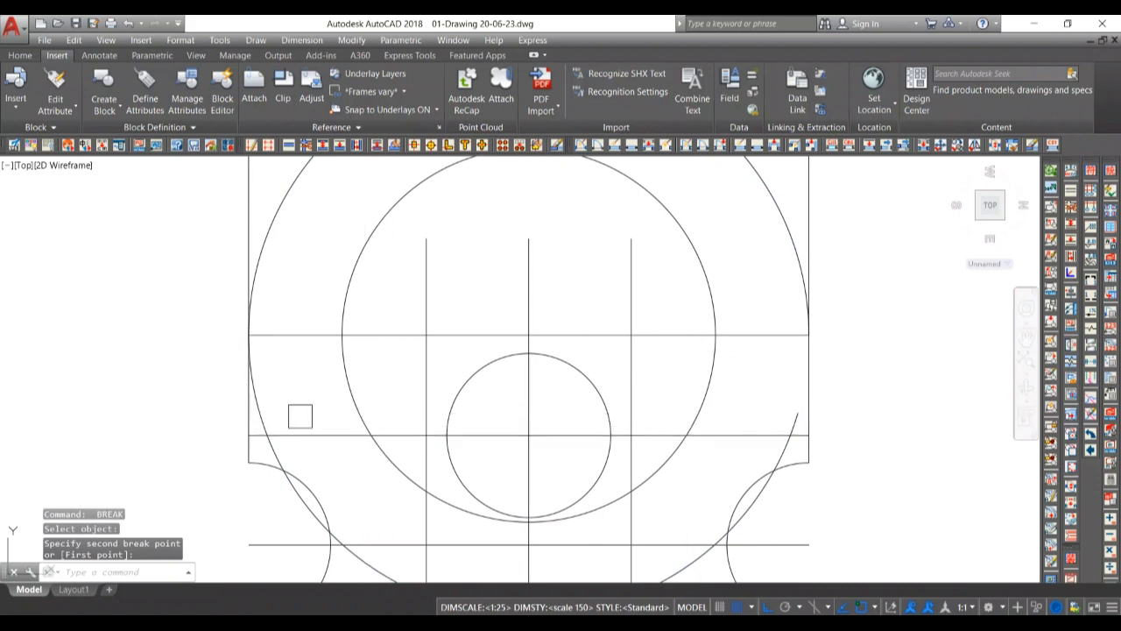
key("Return")
left_click(255, 408)
left_click(249, 334)
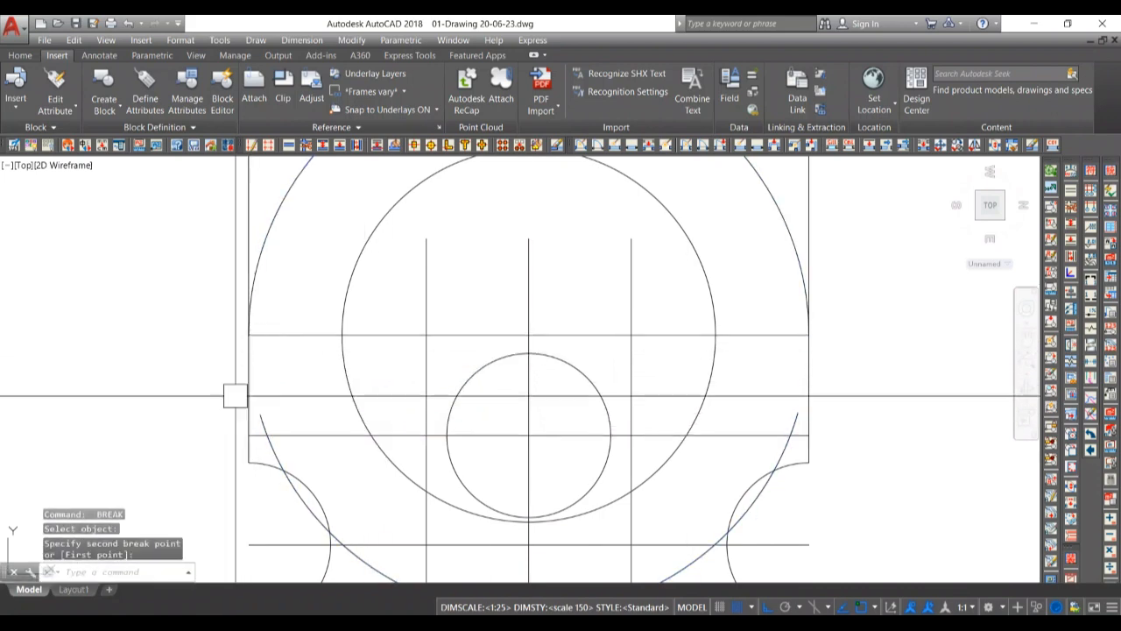
Erase the lower arc of the broken outer circle, keeping its upper half.
left_click(268, 443)
key("Delete")
scroll(359, 466, "down", 4)
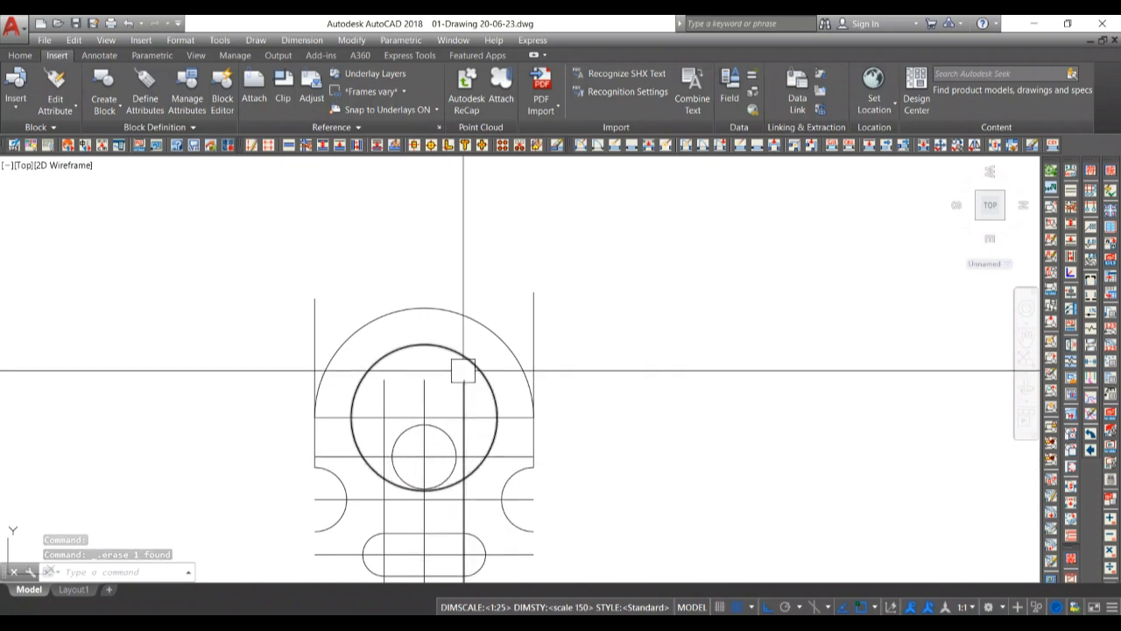
Erase the radius 41 circle inside the upper half arc.
middle_click_drag(408, 374, 426, 365)
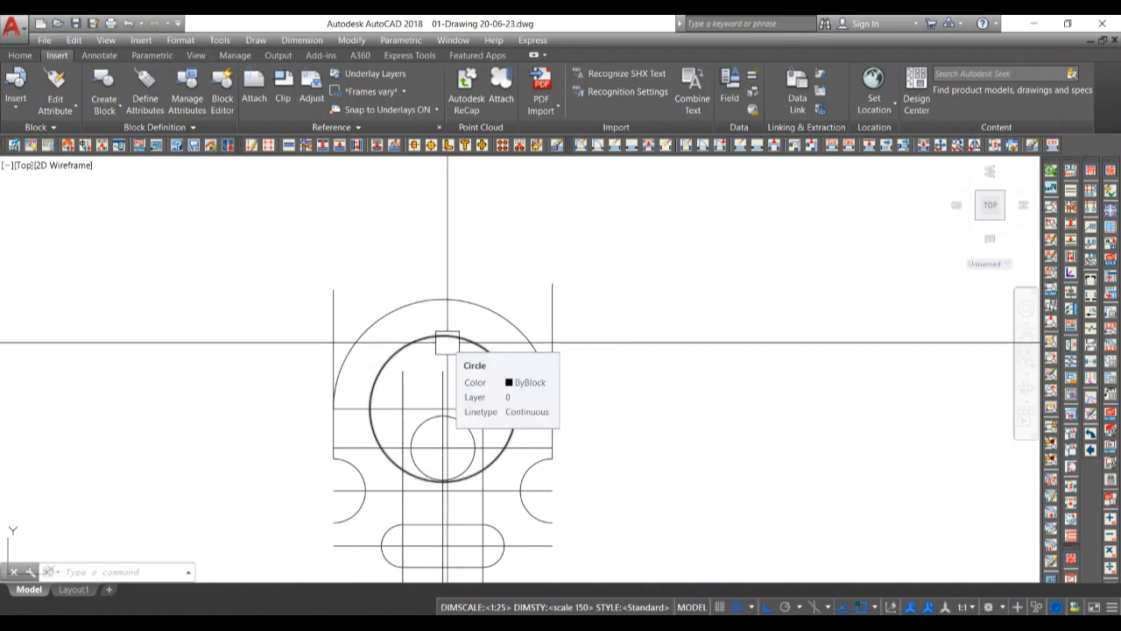
left_click(443, 336)
key("Delete")
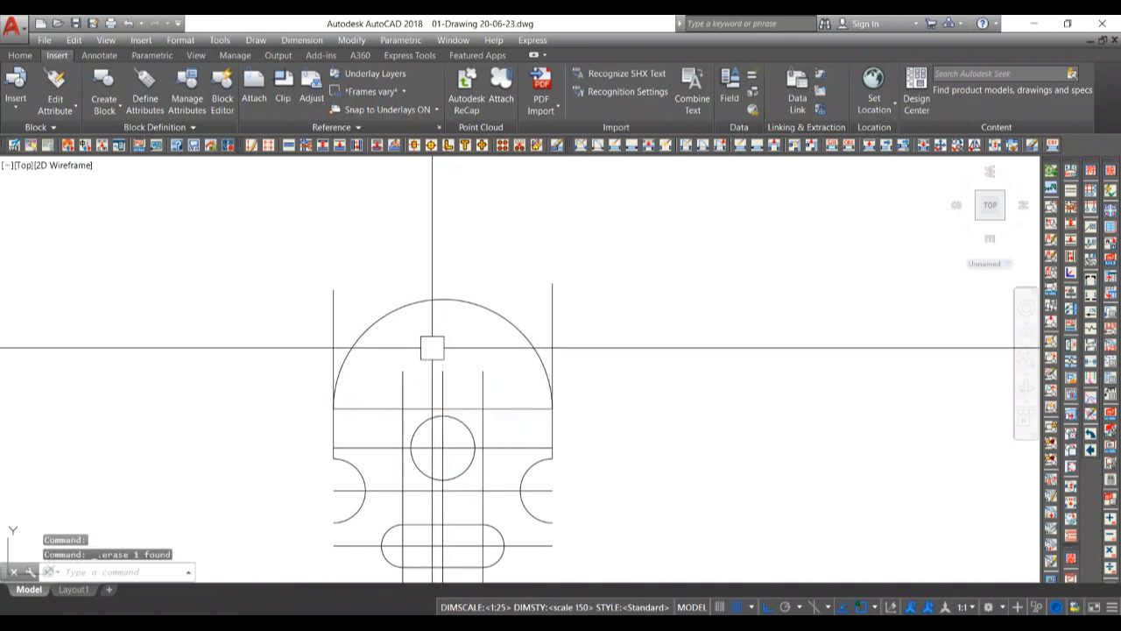
type("o")
key("Return")
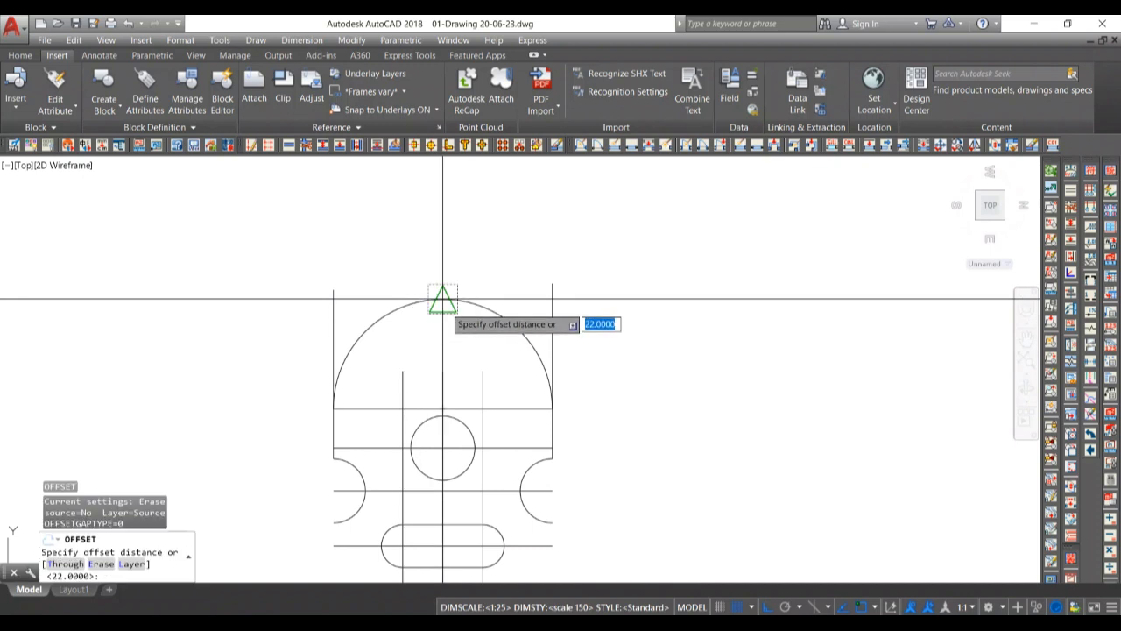
left_click(442, 299)
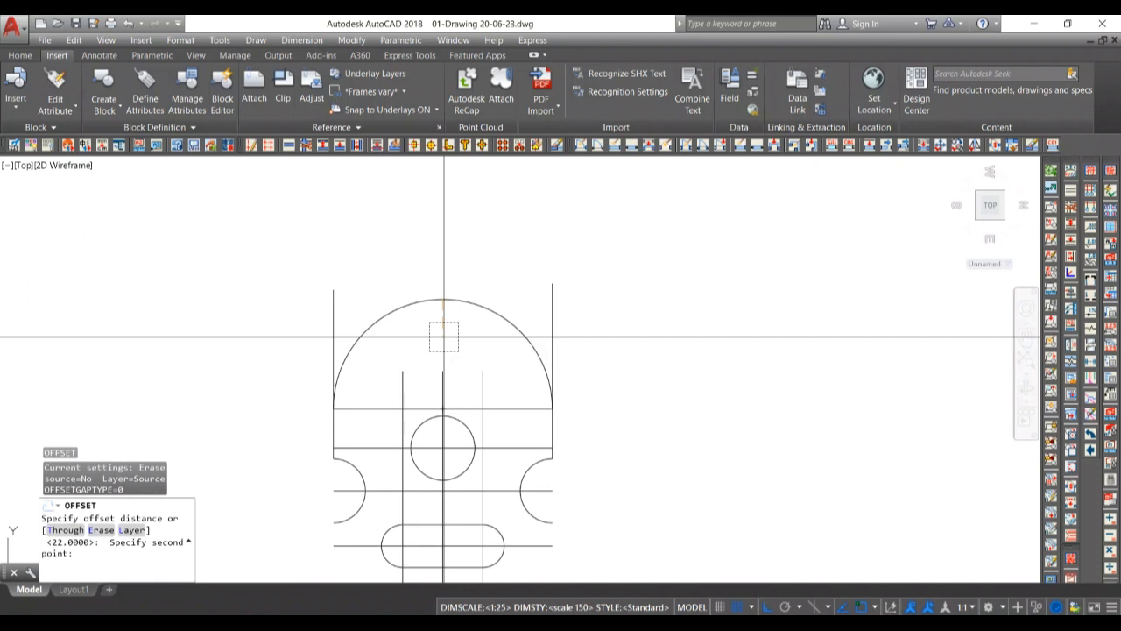
key("Escape")
key("Escape")
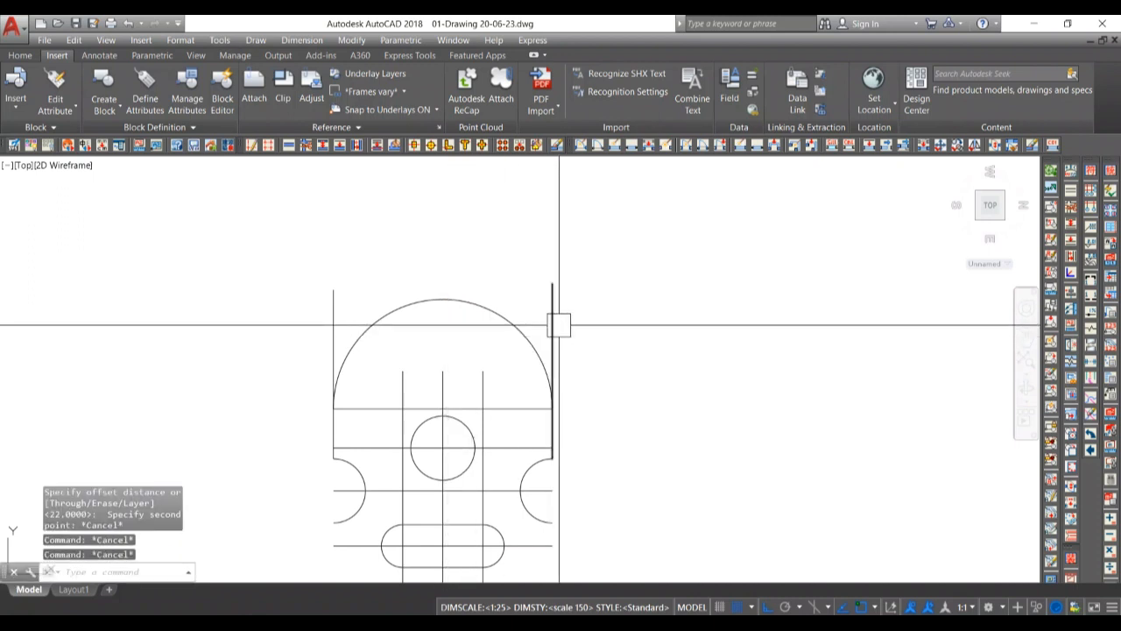
Trim the upper portions of the right and left vertical side lines that extend beyond the large top arc.
key("Return")
key("Return")
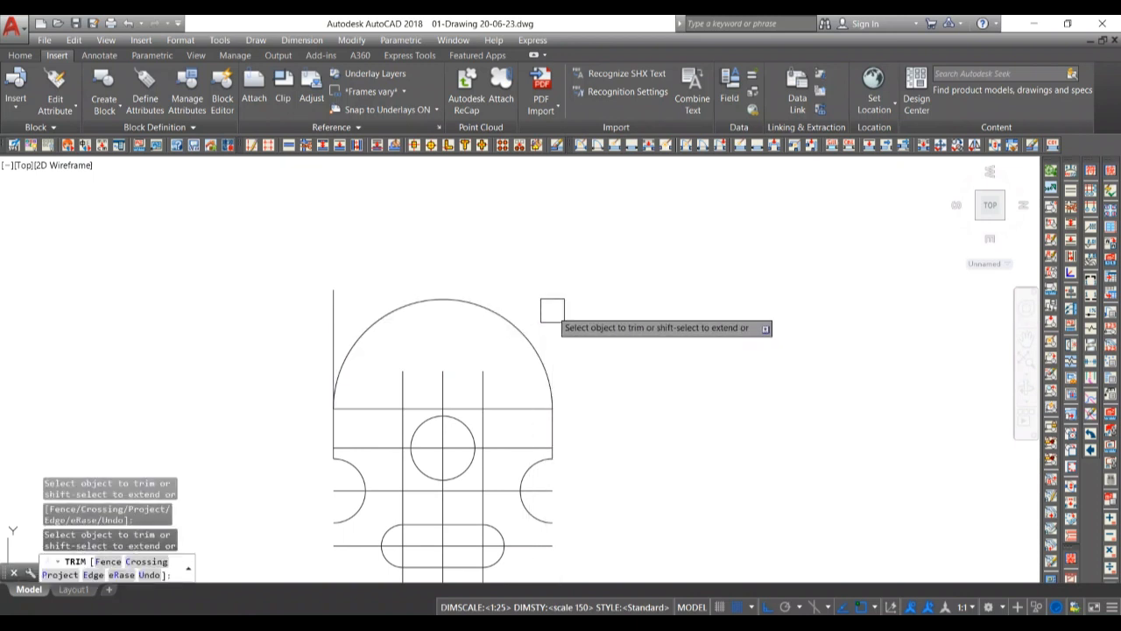
key("Return")
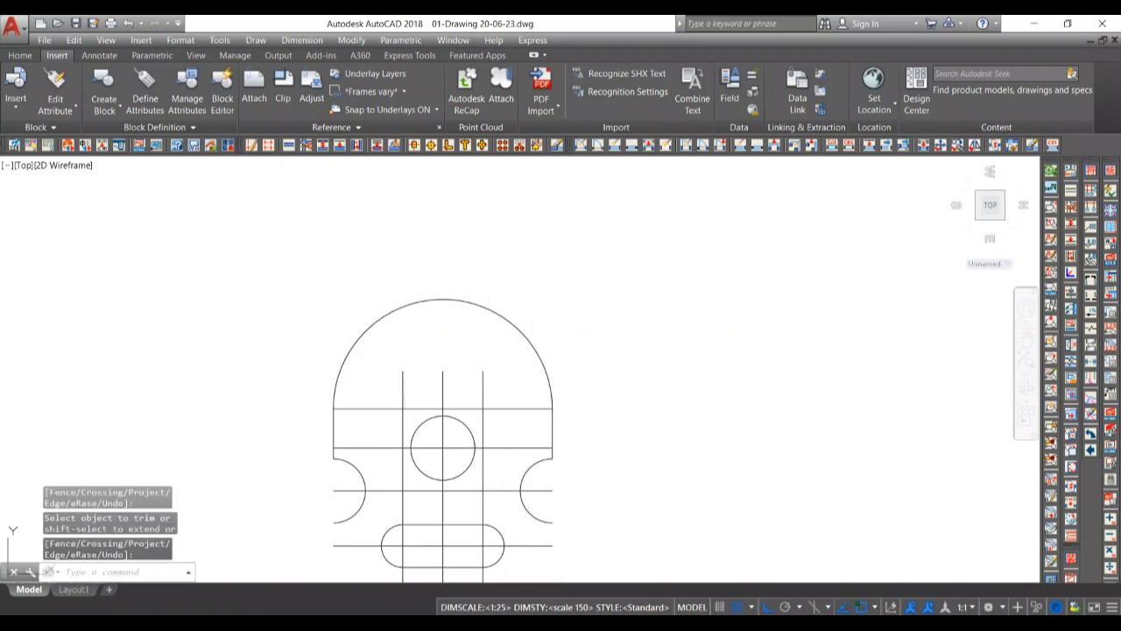
Erase the three vertical construction lines running through the central circle and the slot.
left_click(508, 386)
left_click(384, 361)
key("Delete")
Erase the horizontal construction lines through the central circle's centre and just above that circle.
scroll(476, 468, "up", 4)
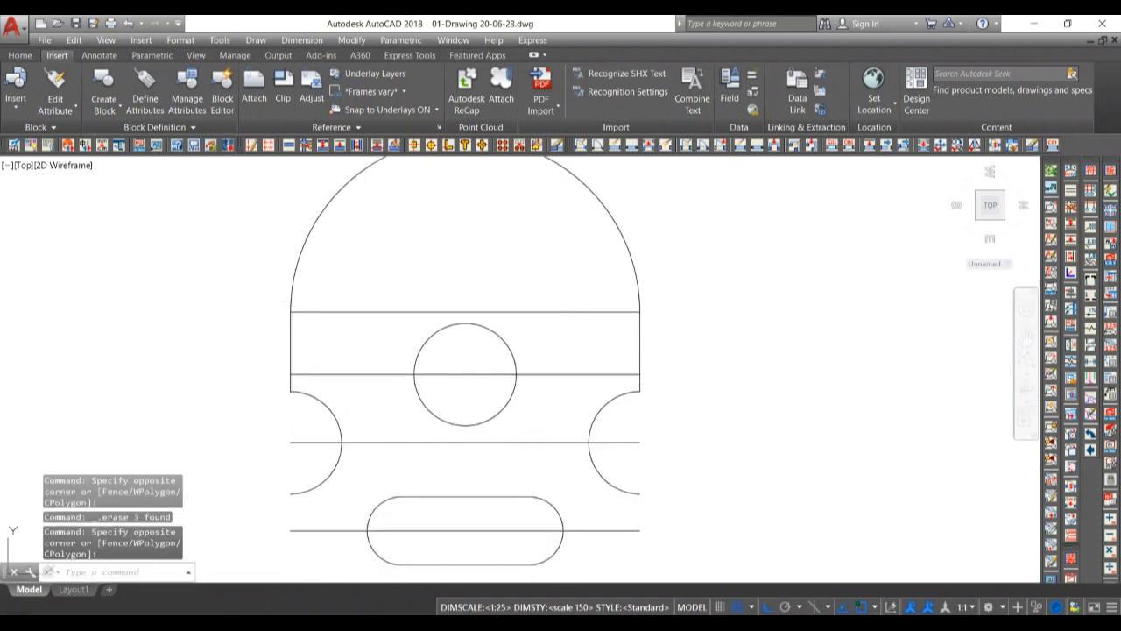
left_click(556, 374)
left_click(539, 299)
left_click(538, 299)
left_click(541, 313)
key("Delete")
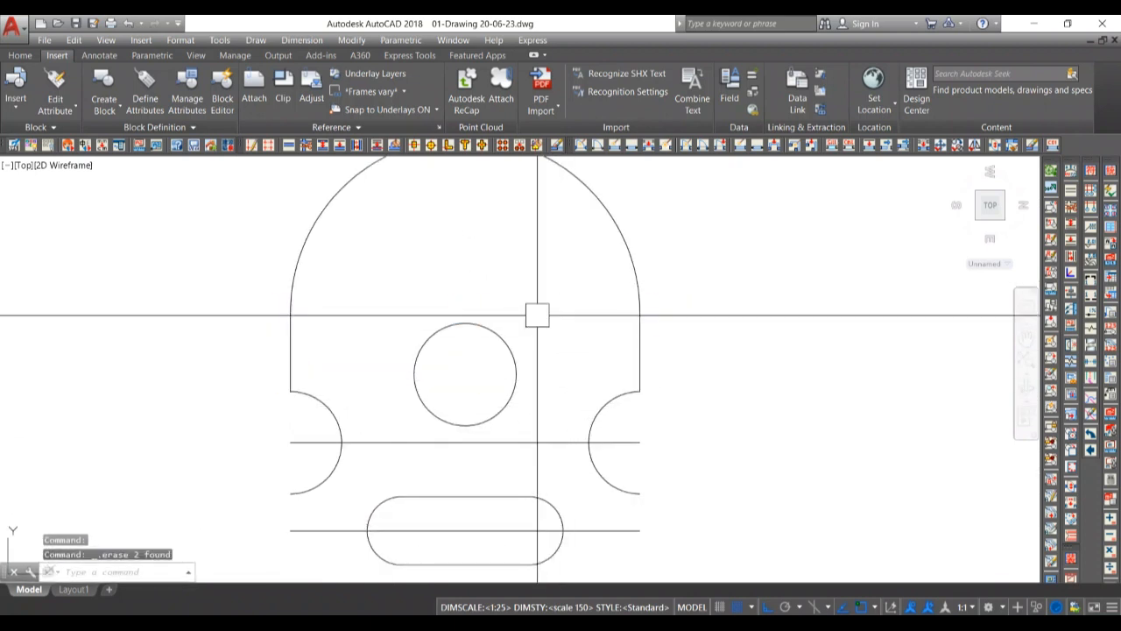
Erase the horizontal construction line through the middle of the slot.
scroll(538, 368, "down", 3)
scroll(571, 409, "up", 1)
left_click(582, 388)
key("Delete")
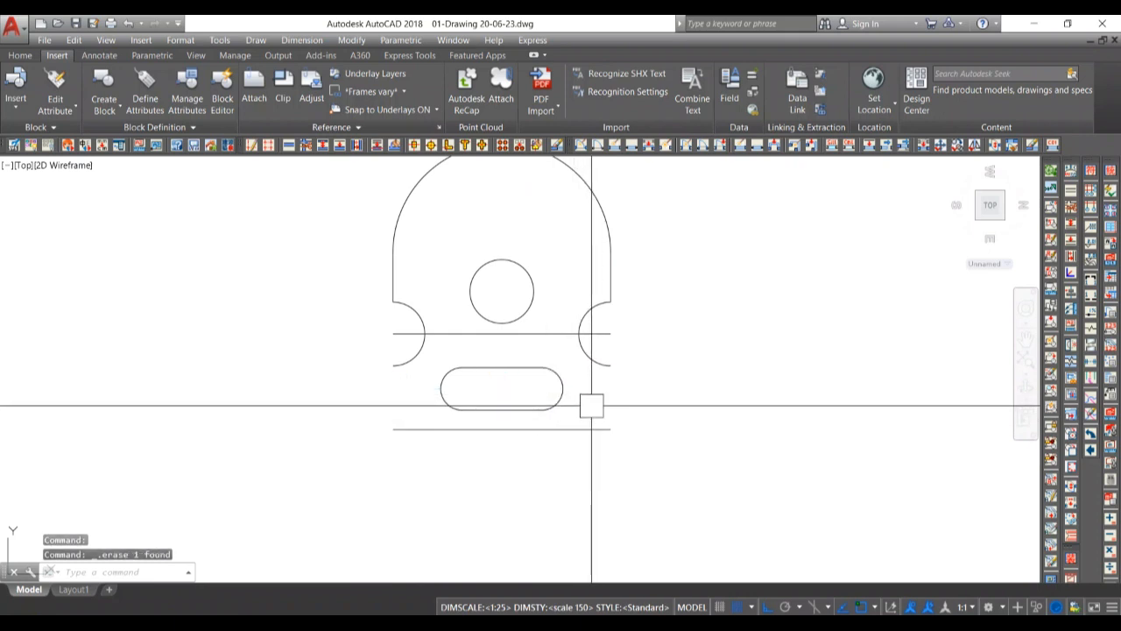
Erase the horizontal construction line running between the two side notches.
scroll(526, 335, "up", 2)
left_click(556, 312)
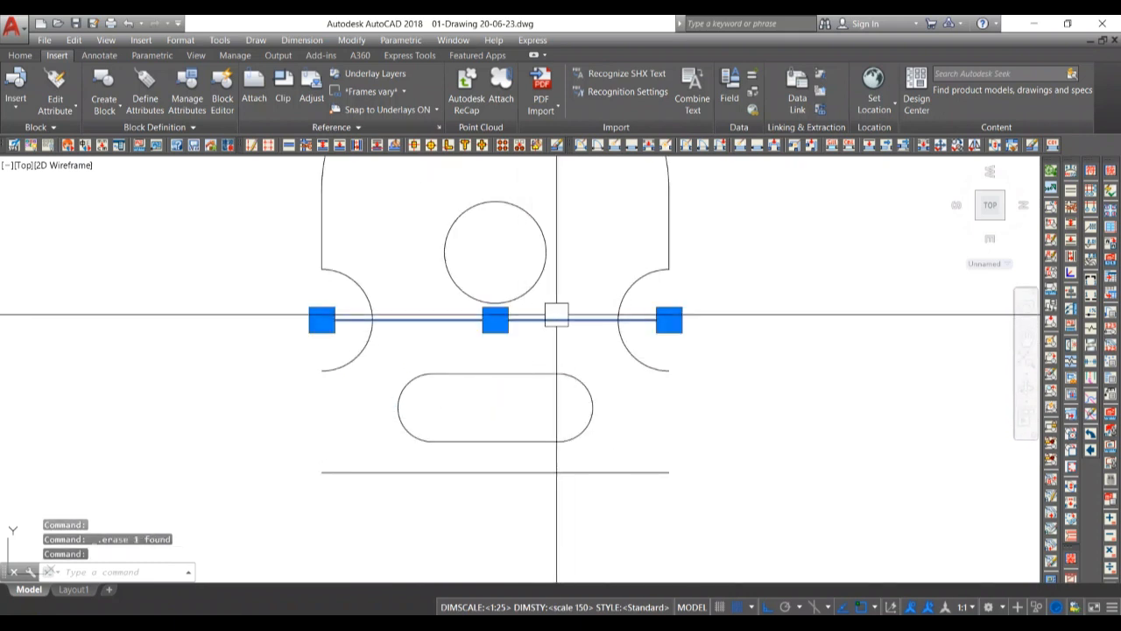
key("Delete")
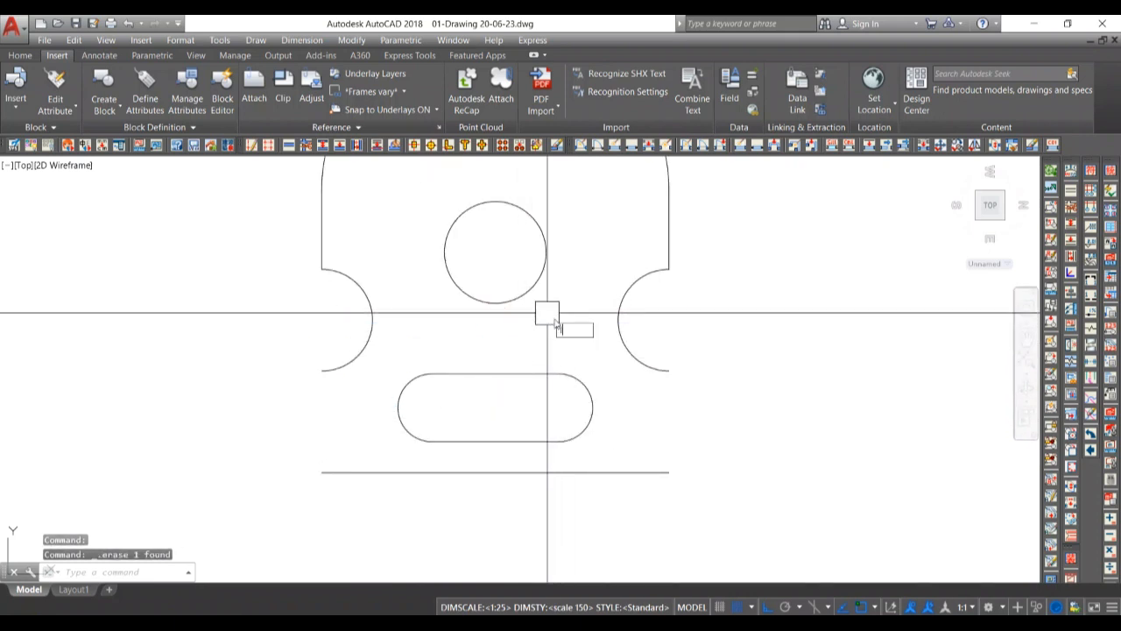
Draw vertical lines from the lower ends of the right and left notch arcs down to the ends of the base line.
type("l")
key("Return")
left_click(671, 371)
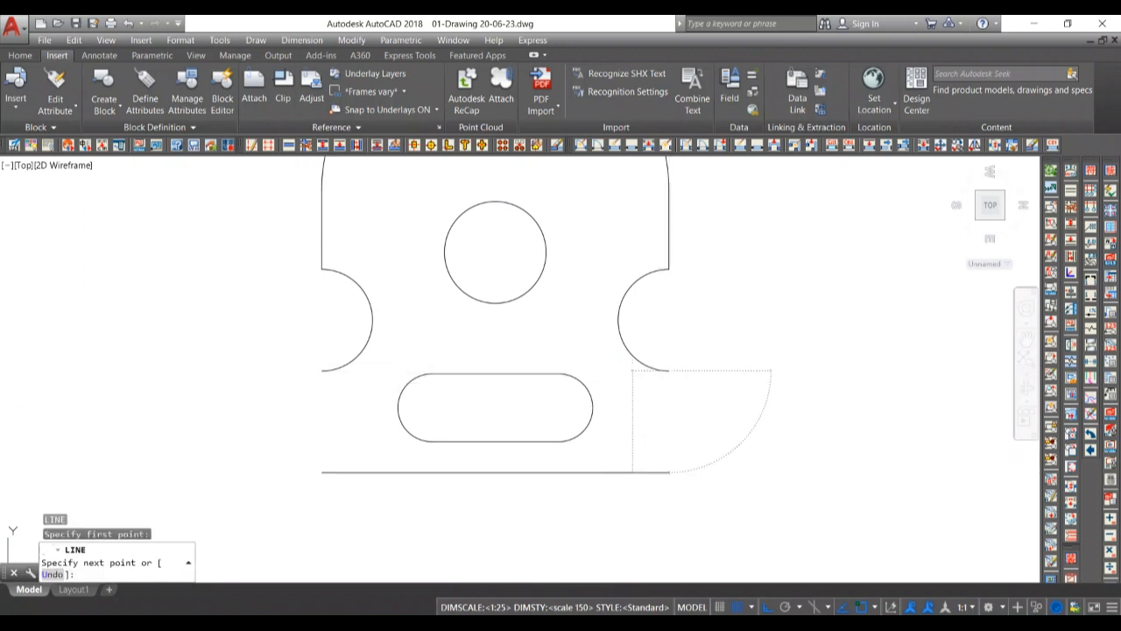
left_click(669, 472)
key("Return")
key("Return")
left_click(321, 370)
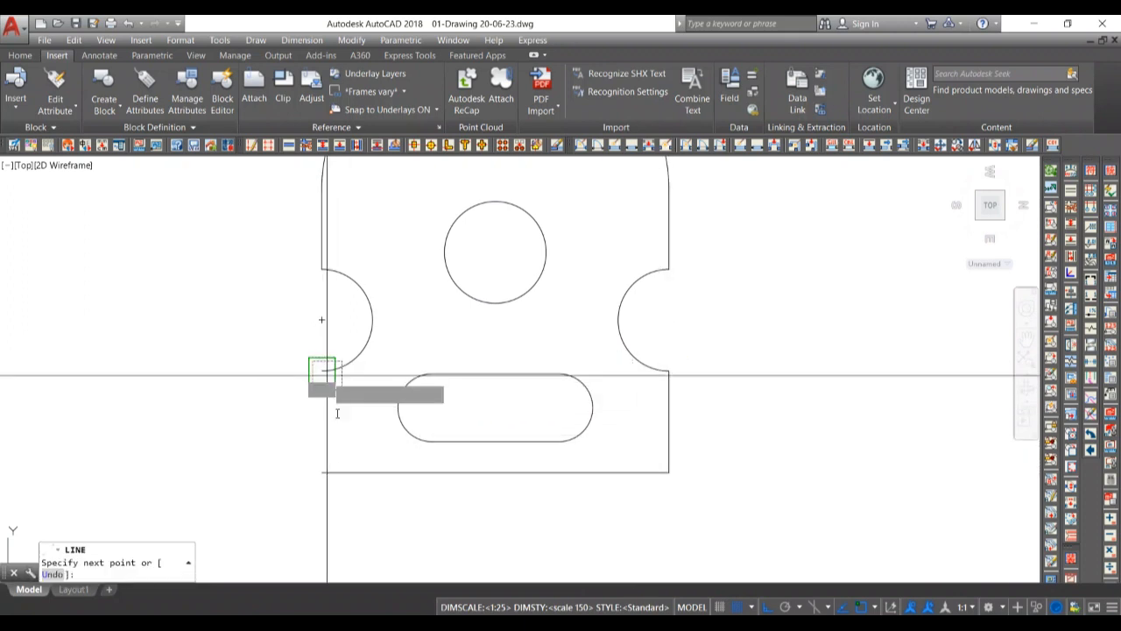
left_click(322, 472)
key("Return")
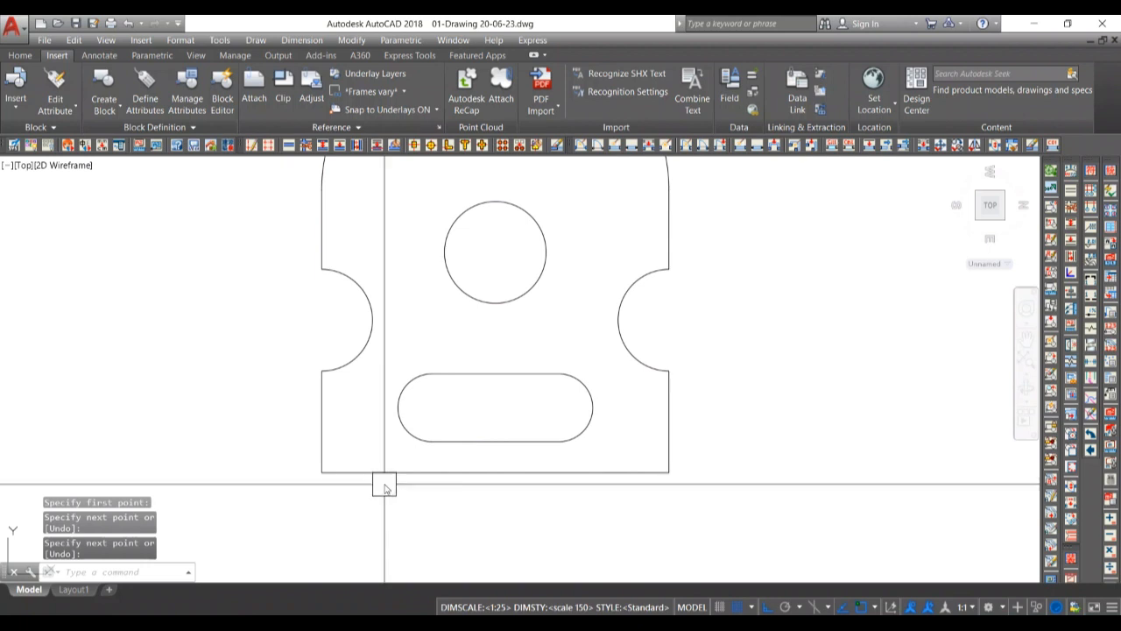
type("v")
key("Escape")
key("Escape")
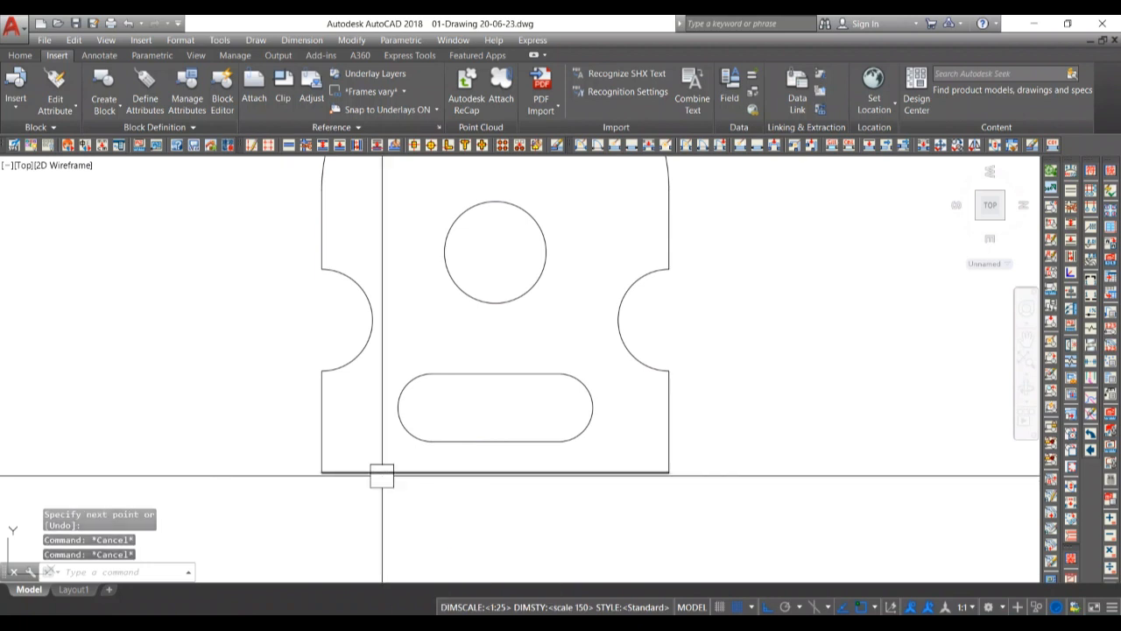
Draw a tangent-tangent-radius circle in the plate's lower-left corner, tangent to the base line and the left side line.
type("c")
key("Return")
type("t")
key("Return")
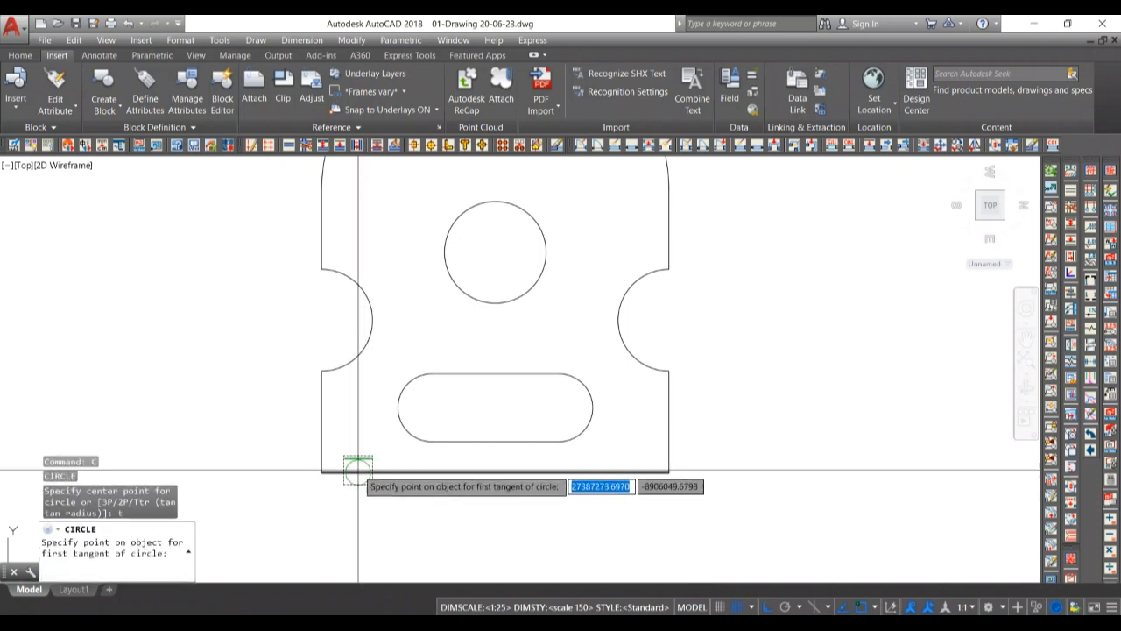
left_click(357, 471)
left_click(321, 424)
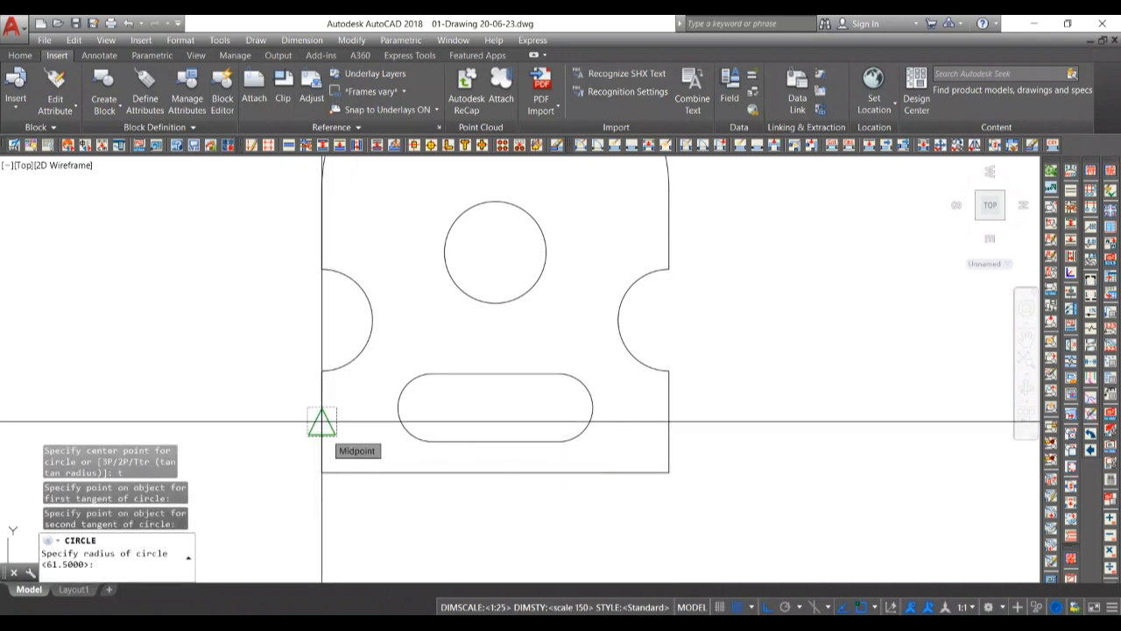
key("Return")
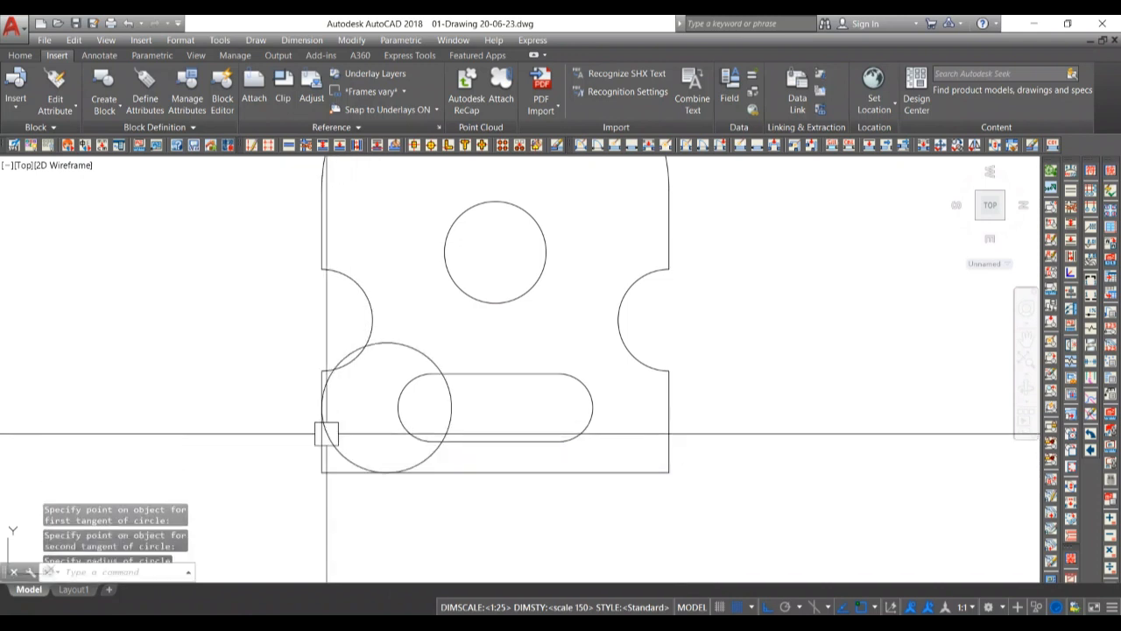
Trim the lower-left corner lines and the tangent circle to a rounded corner, and erase the leftover arc crossing the slot.
type("tr")
key("Return")
key("Return")
scroll(411, 464, "up", 4)
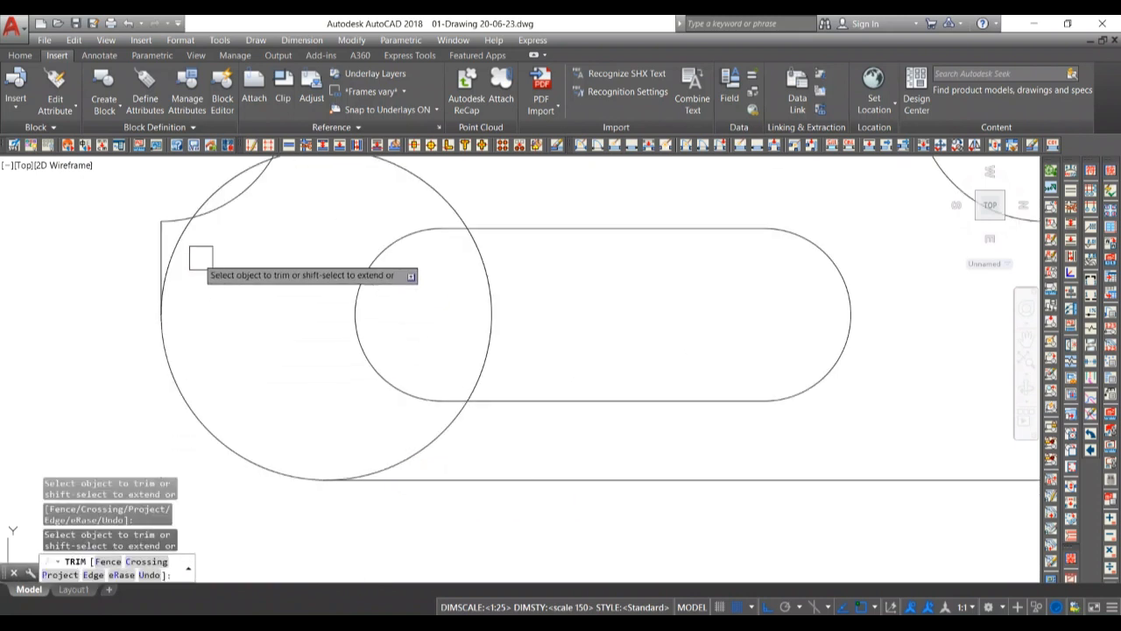
left_click(175, 246)
left_click(428, 443)
key("Escape")
left_click(484, 332)
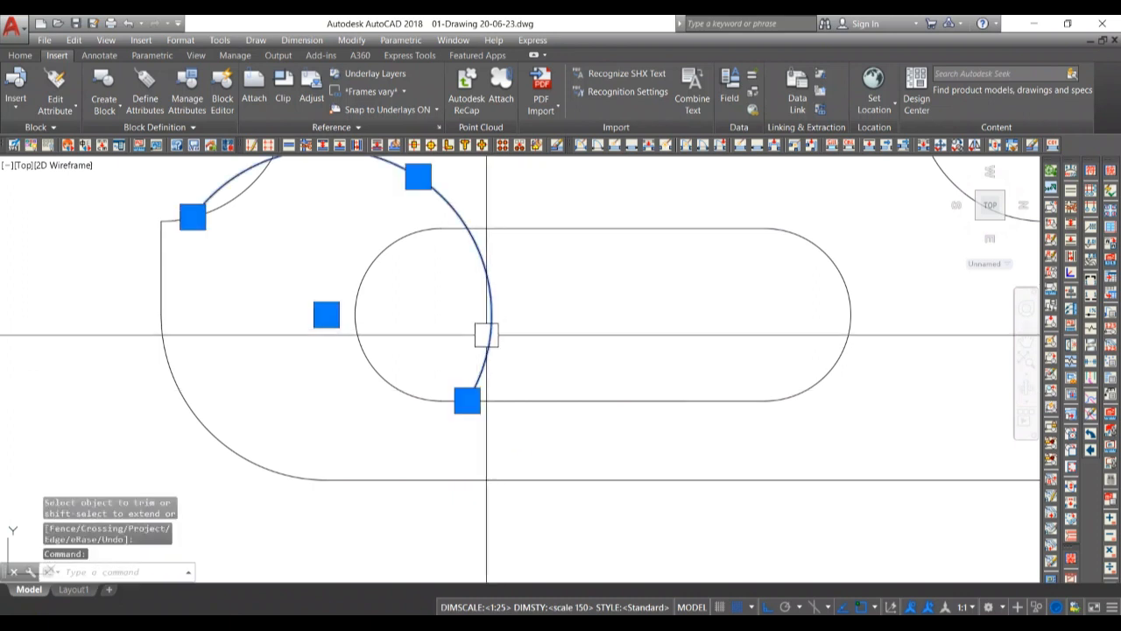
scroll(476, 368, "down", 6)
key("Delete")
left_click(402, 386)
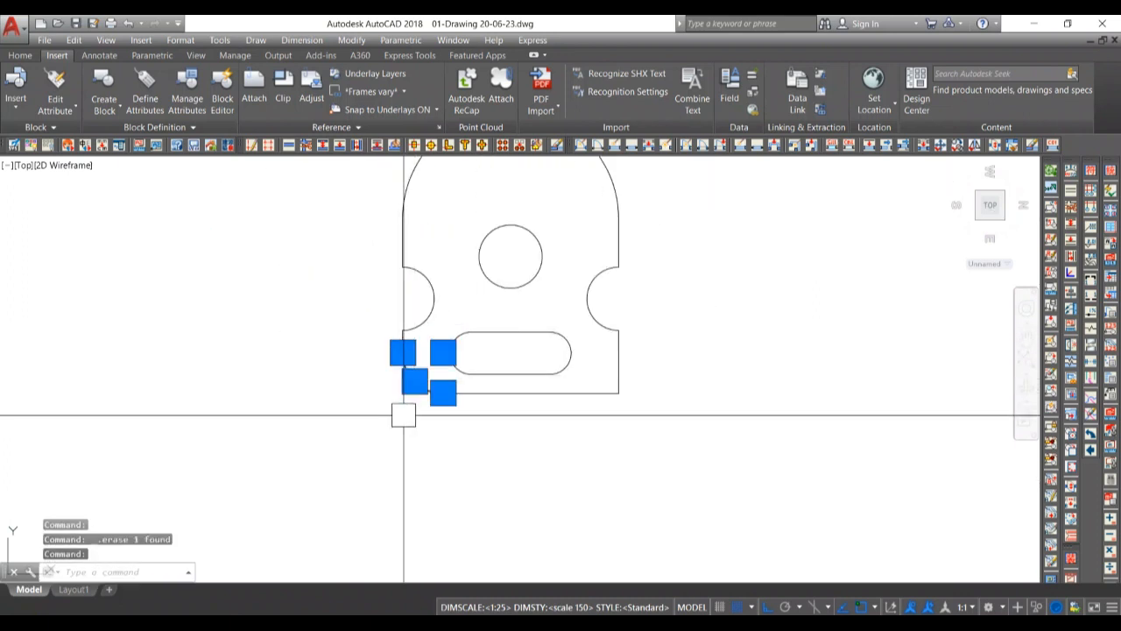
type("m")
key("Return")
left_click(515, 394)
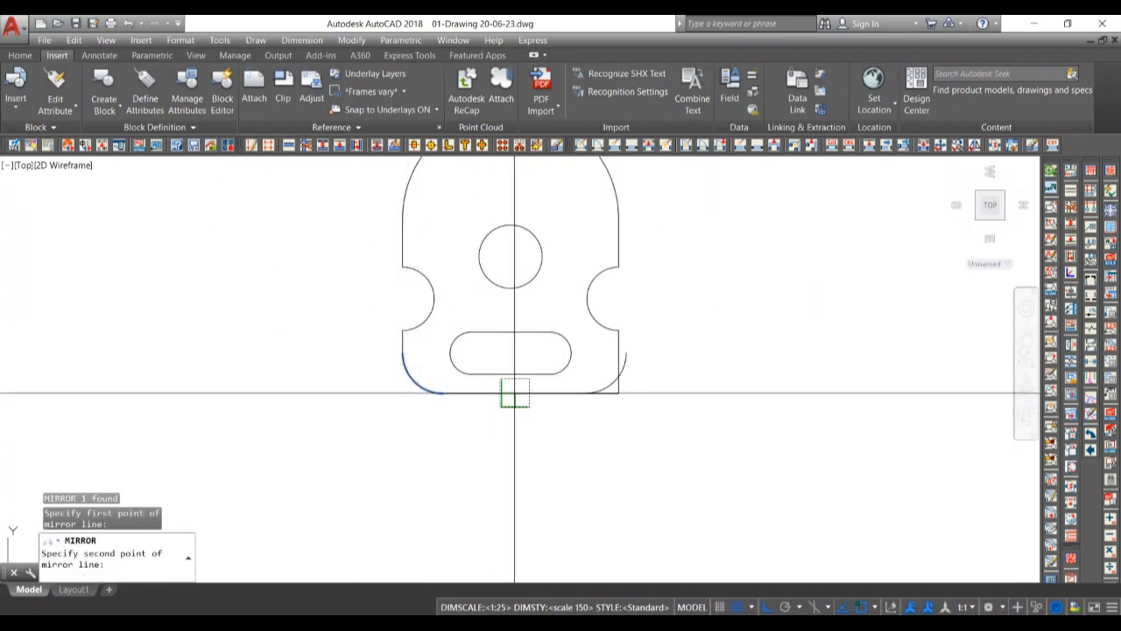
key("Escape")
key("Escape")
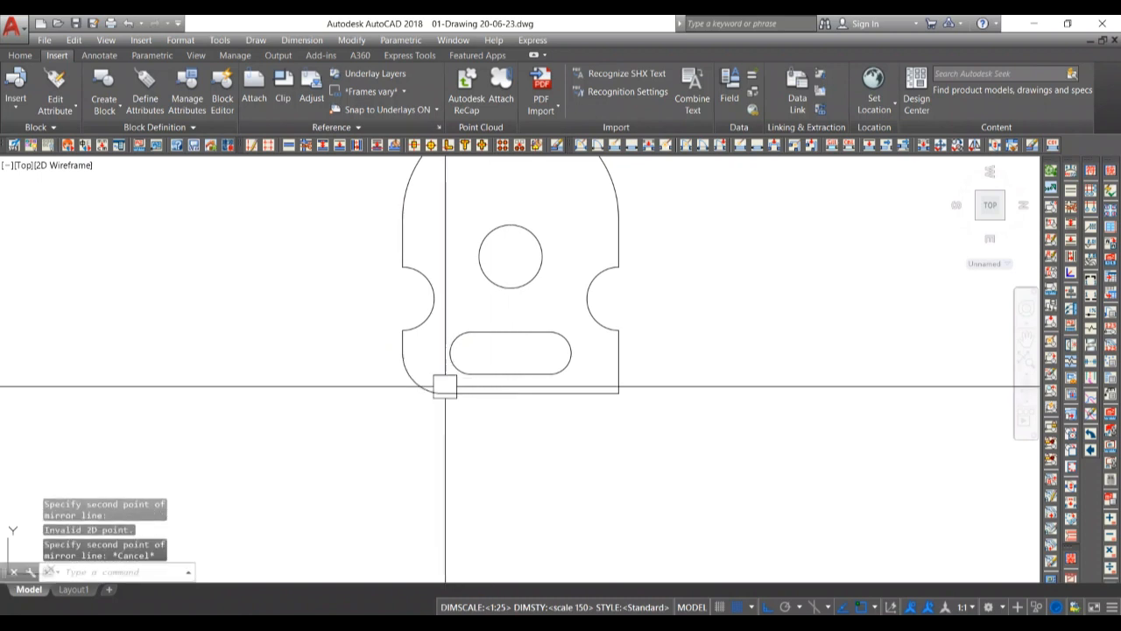
Try to mirror the lower-left corner arc about a vertical line through the base line's midpoint, and erase the copy.
type("mi")
key("Return")
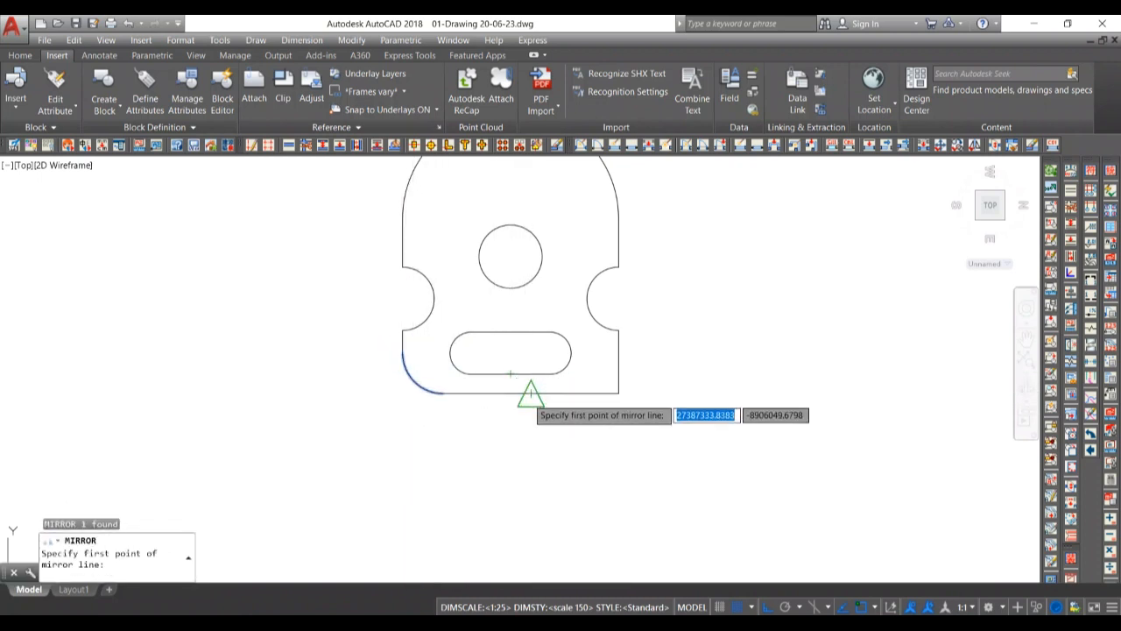
left_click(531, 393)
left_click(522, 443)
key("Return")
left_click(646, 381)
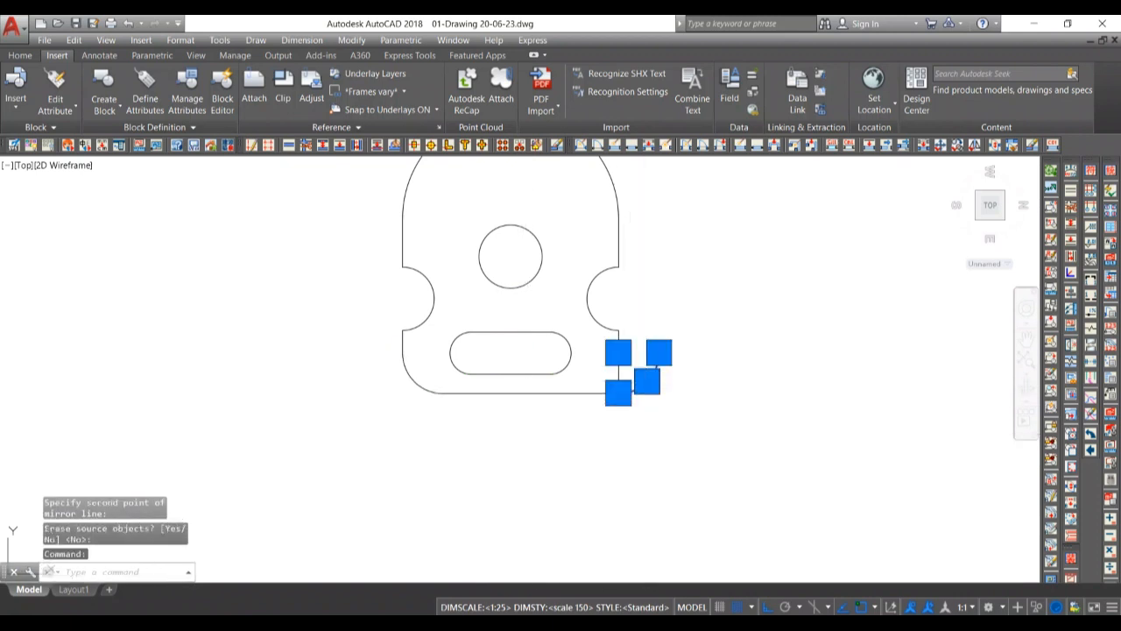
key("Delete")
Mirror the lower-left corner arc about a vertical axis through the midpoint of the slot's lower edge, keeping the original.
scroll(428, 347, "up", 2)
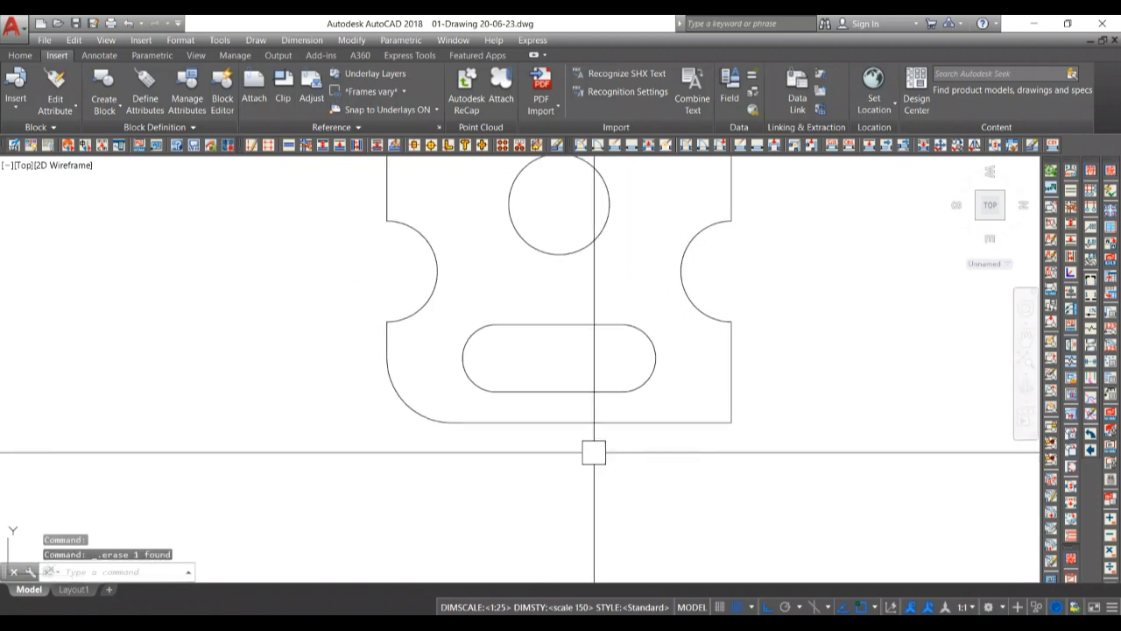
left_click(422, 415)
key("Return")
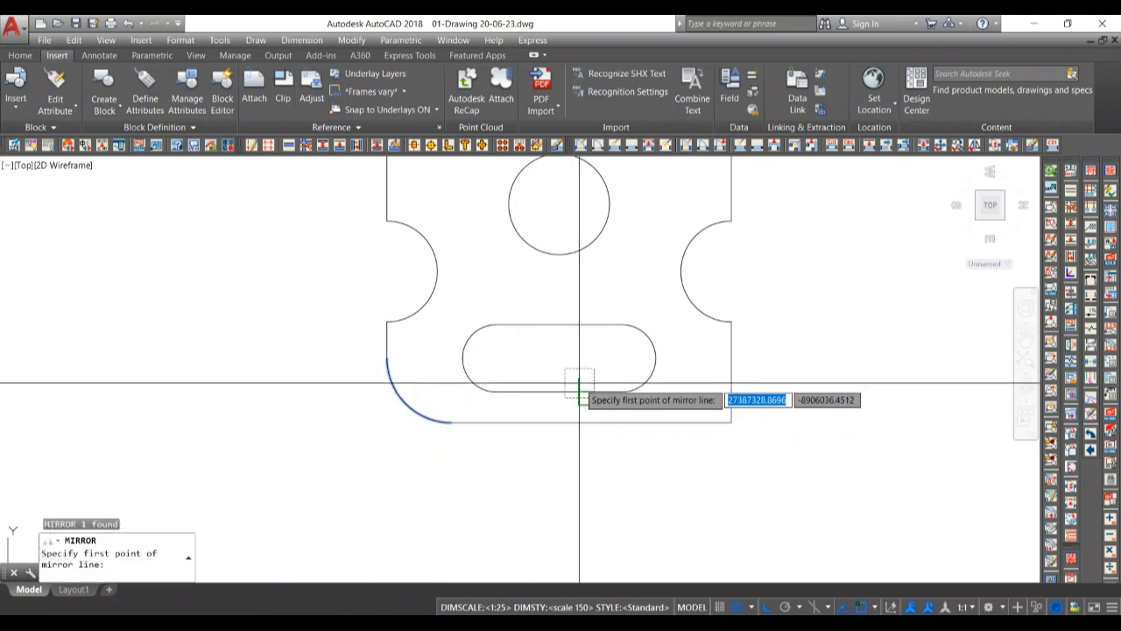
left_click(558, 390)
left_click(552, 443)
key("Return")
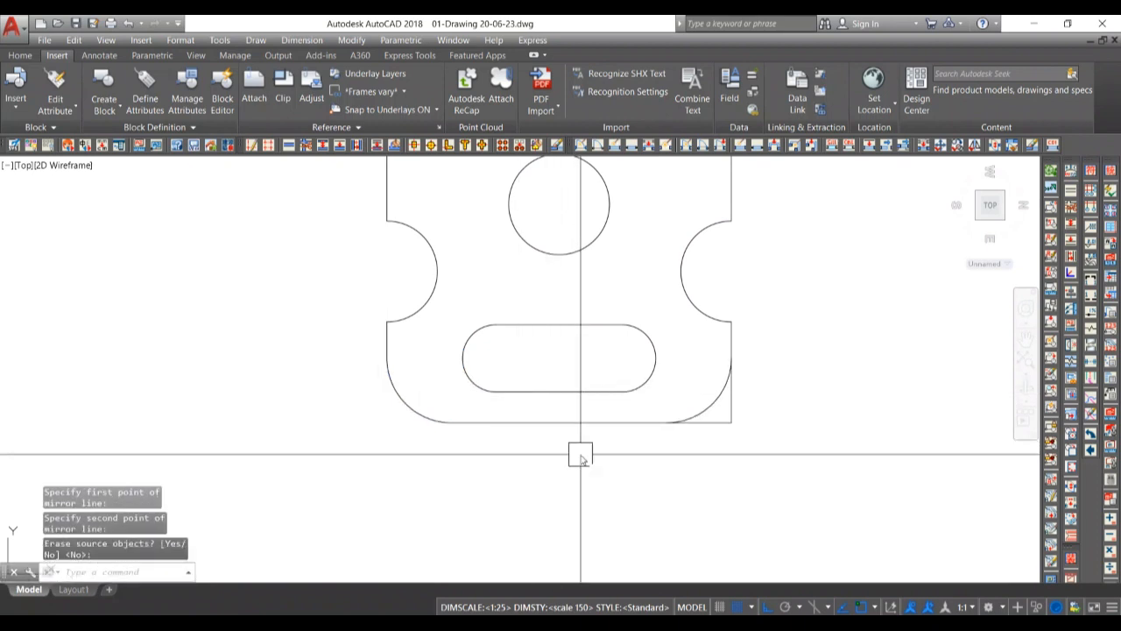
Trim the base line and right side line that extend beyond the lower-right corner arc.
key("Return")
key("Return")
left_click(725, 436)
left_click(747, 402)
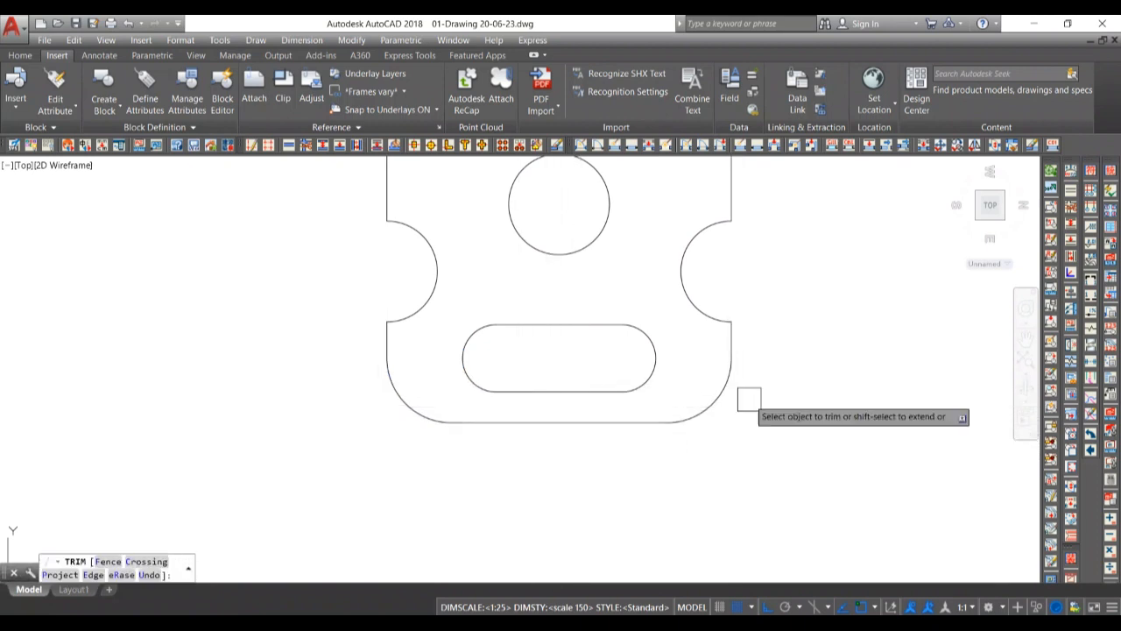
key("Return")
scroll(756, 395, "down", 2)
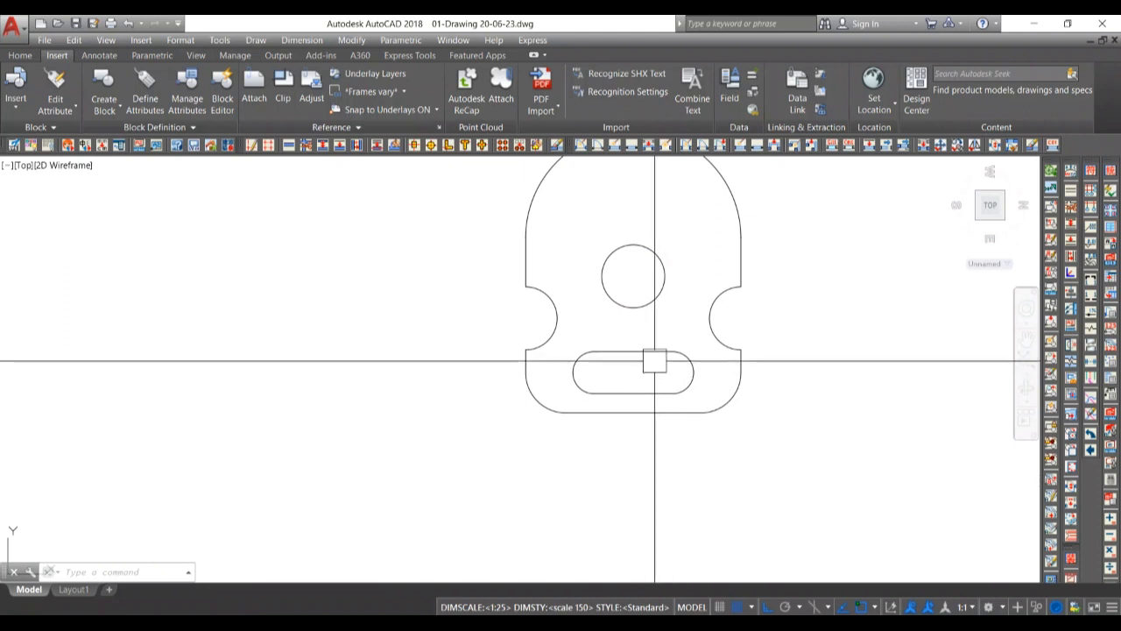
scroll(692, 375, "down", 2)
scroll(636, 393, "up", 2)
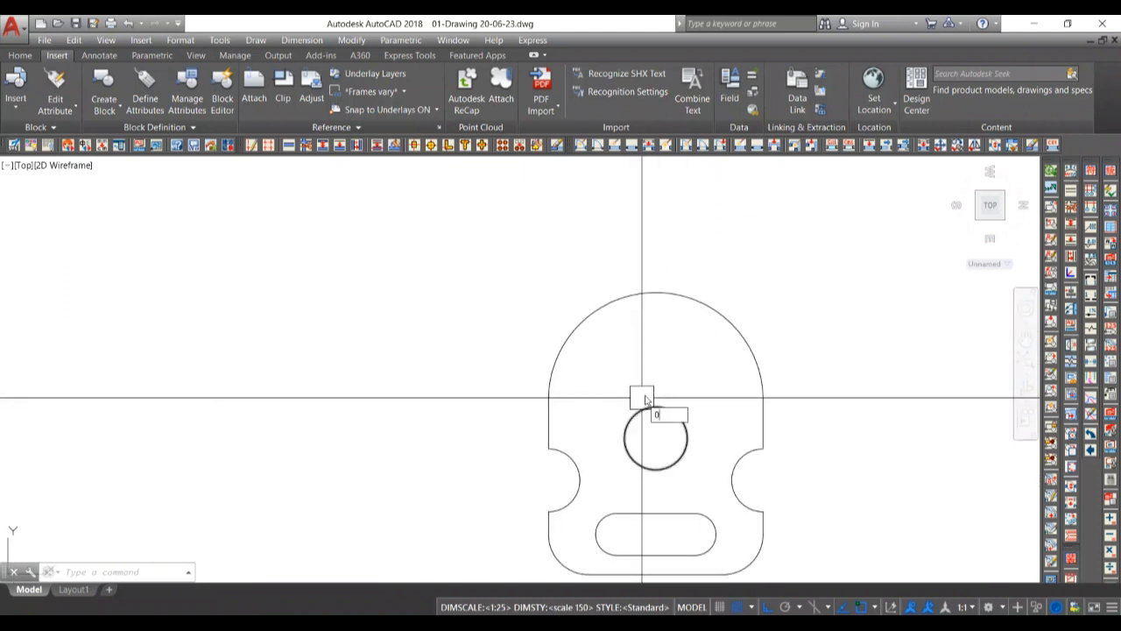
key("Return")
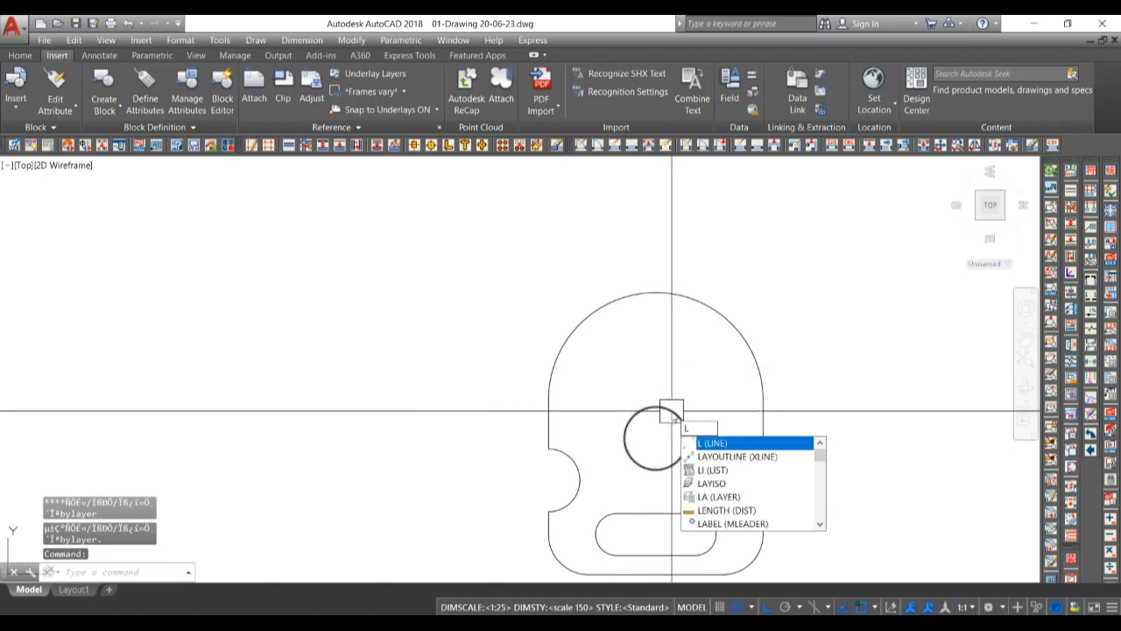
key("Escape")
key("Escape")
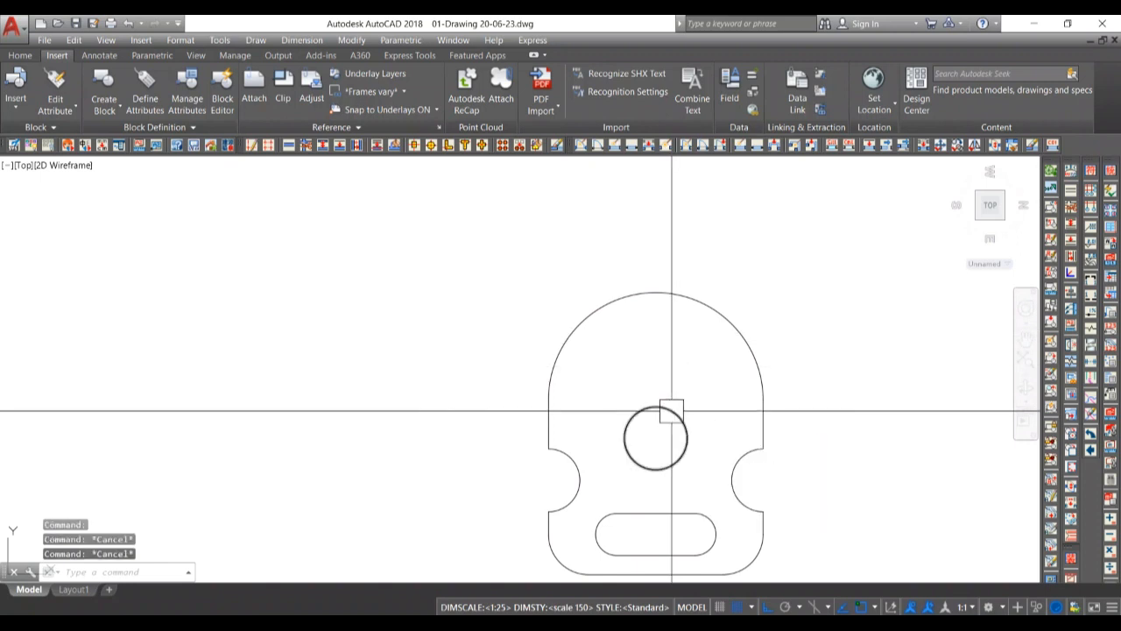
Draw a vertical line 22 units long upward from the centre of the central circle.
type("l")
key("Return")
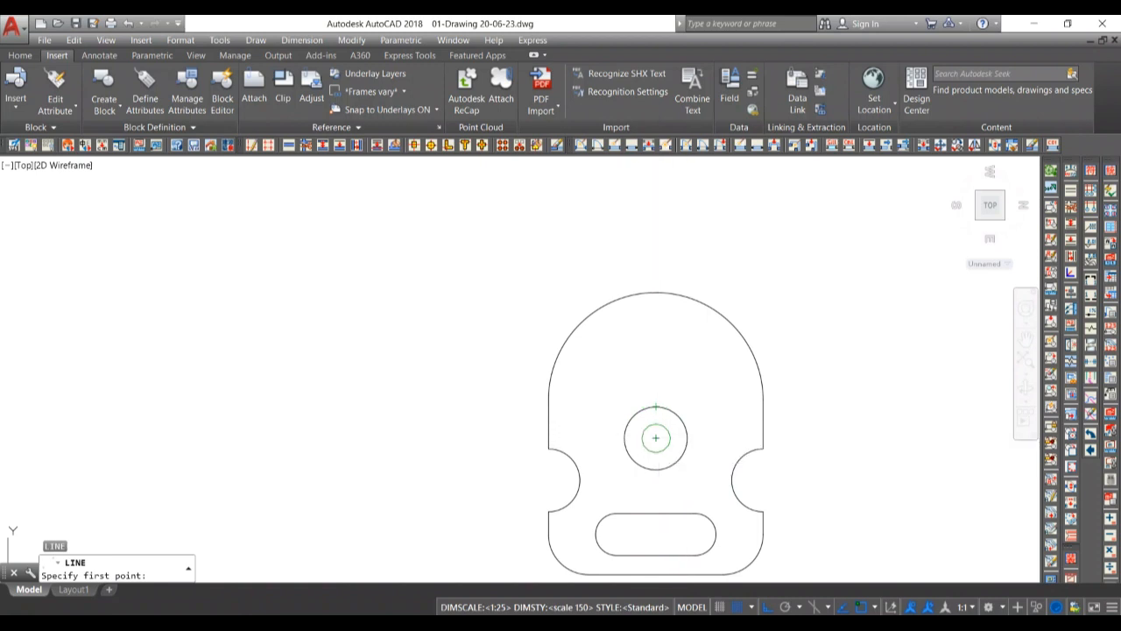
left_click(656, 437)
key("Return")
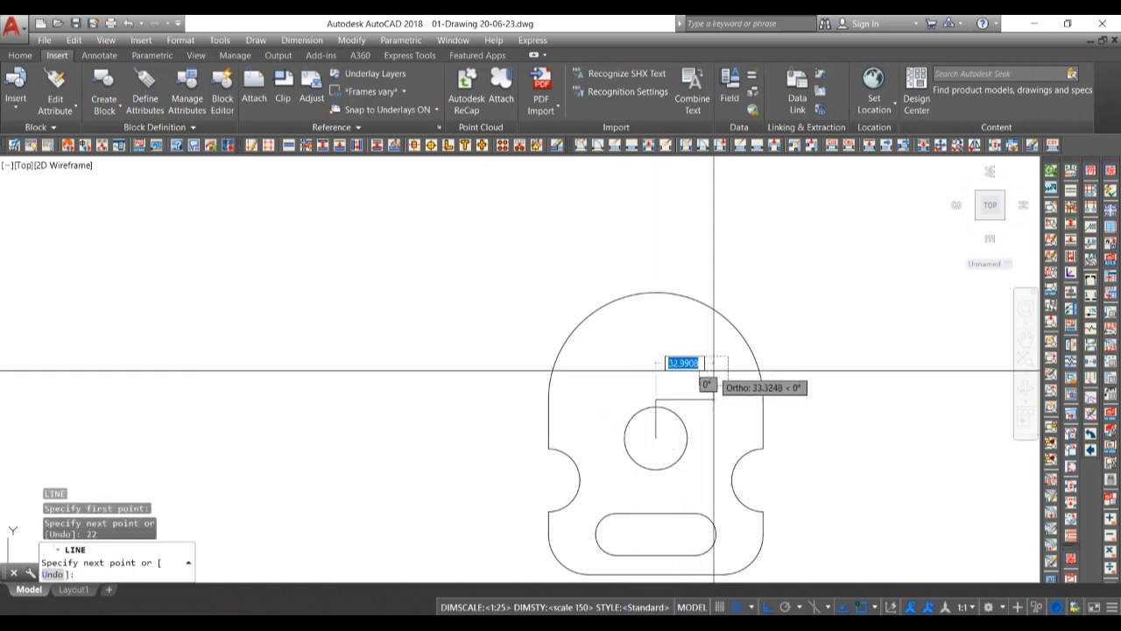
key("Return")
Turn Ortho off and draw a line about 106 units long at 35° from the vertical line's upper end past the top arc.
key("Return")
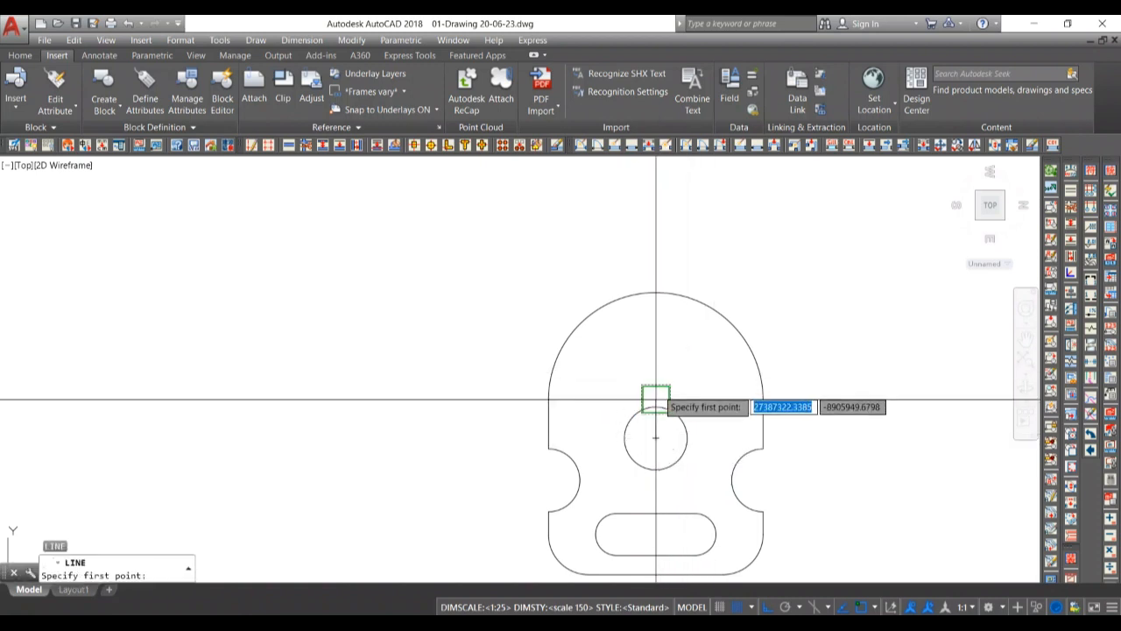
left_click(656, 400)
key("F8")
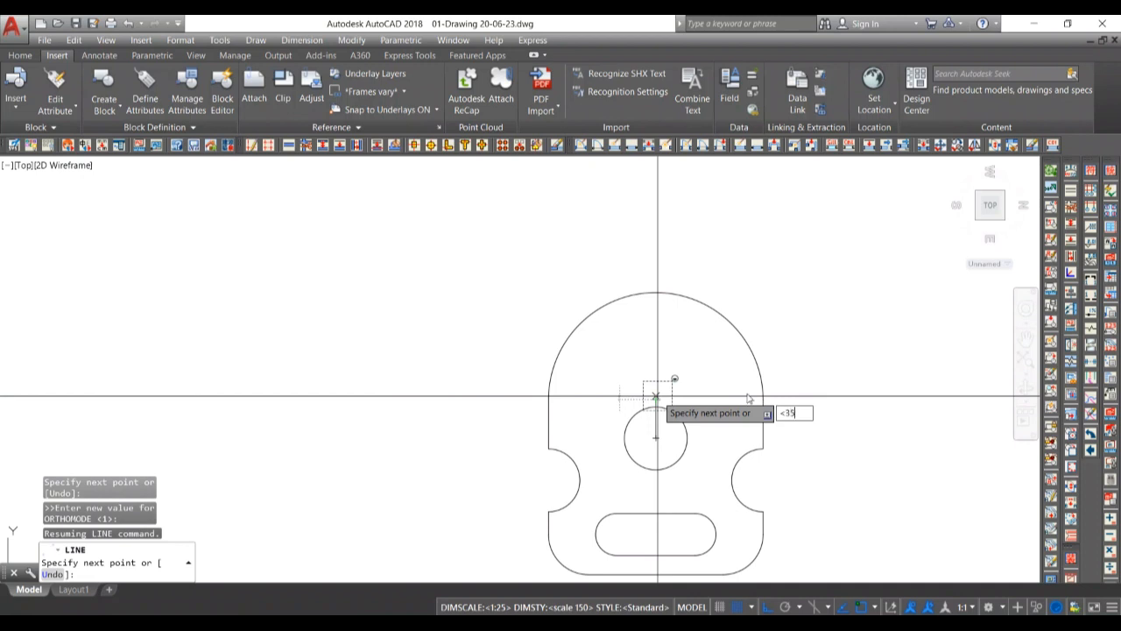
key("Return")
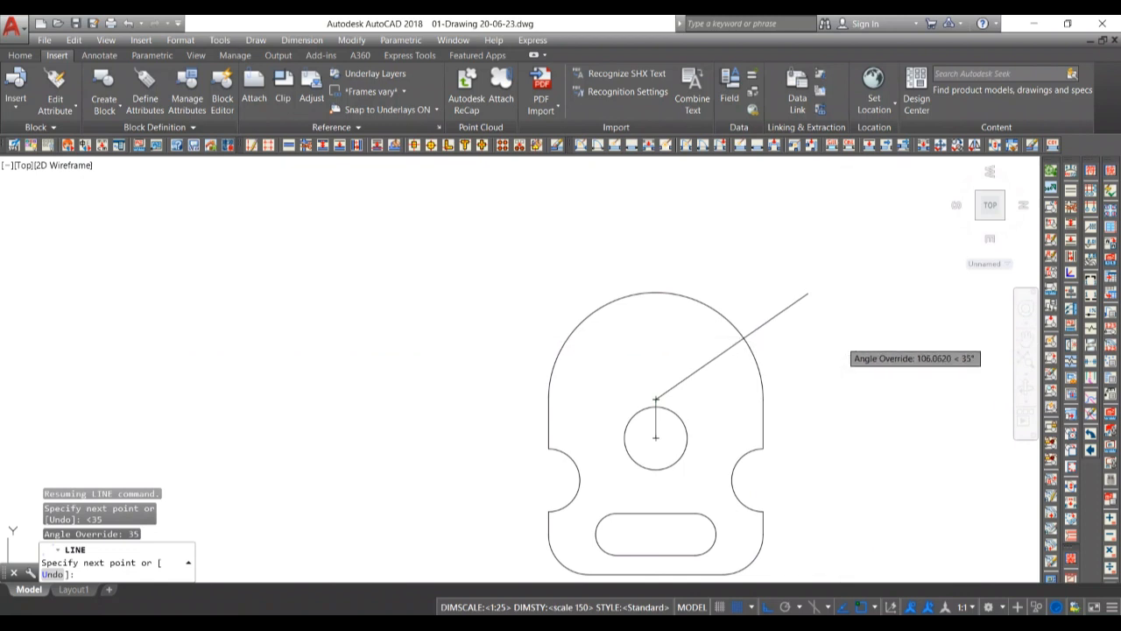
left_click(833, 336)
key("Return")
Mirror the 35° line about the vertical axis through its lower end, keeping the original.
left_click(786, 311)
type("mi")
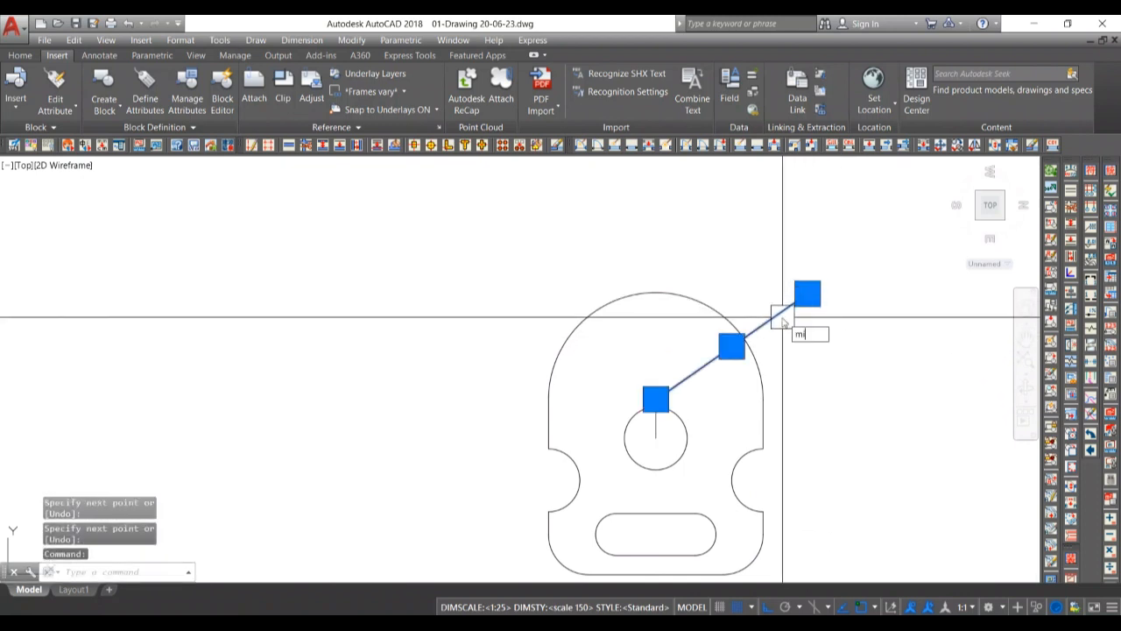
key("Return")
left_click(655, 399)
left_click(649, 370)
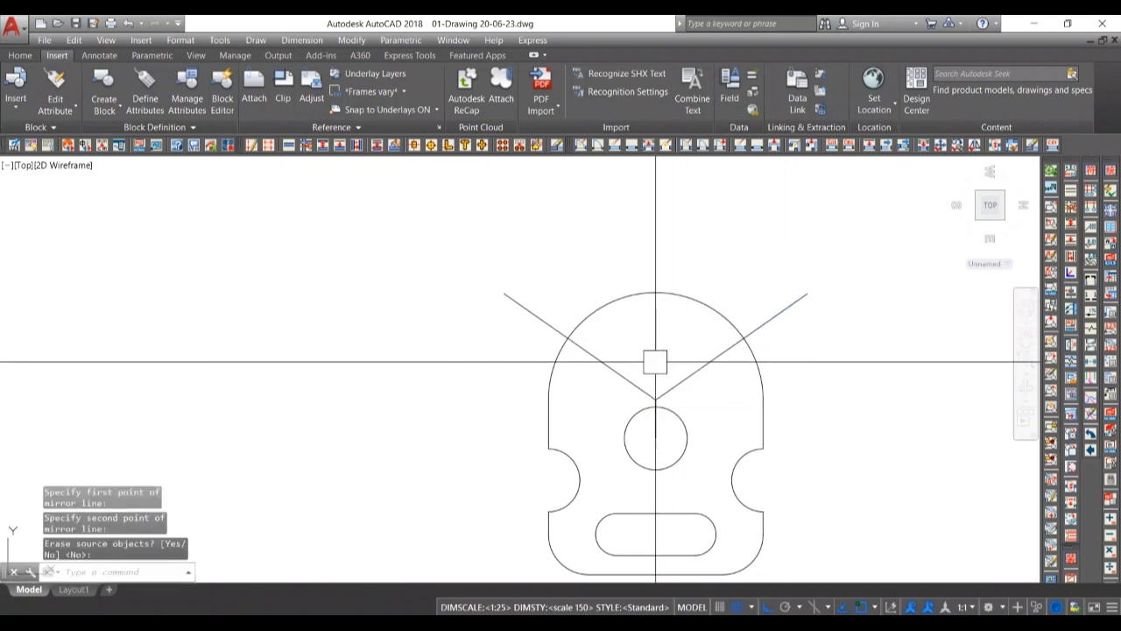
key("Return")
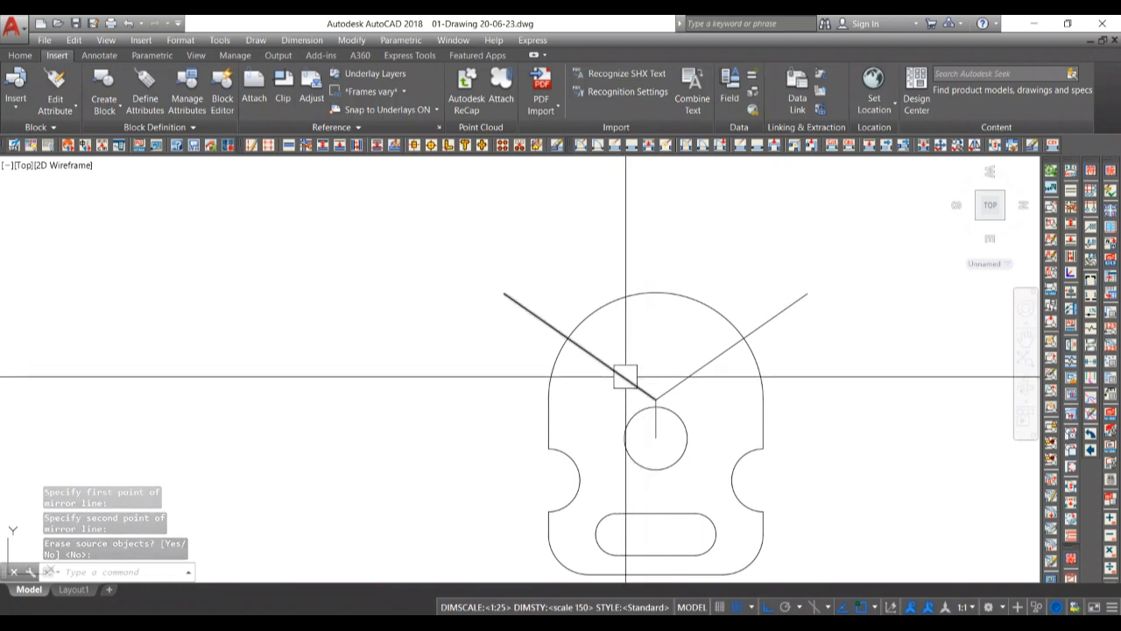
Offset the plate's large top arc 15 units inward.
type("o")
key("Return")
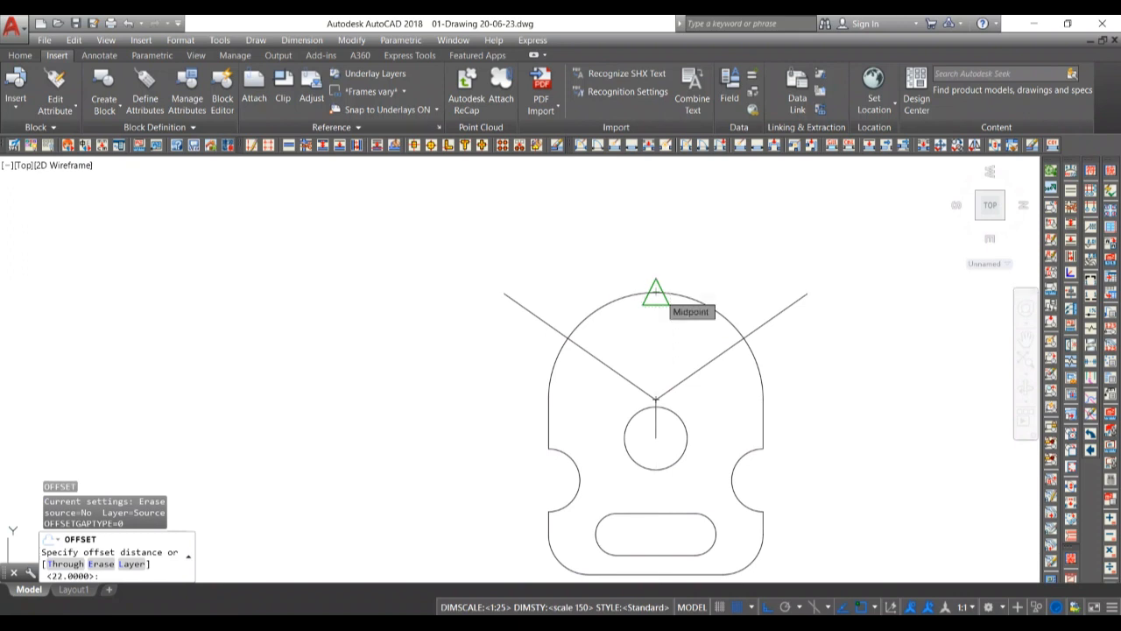
left_click(655, 291)
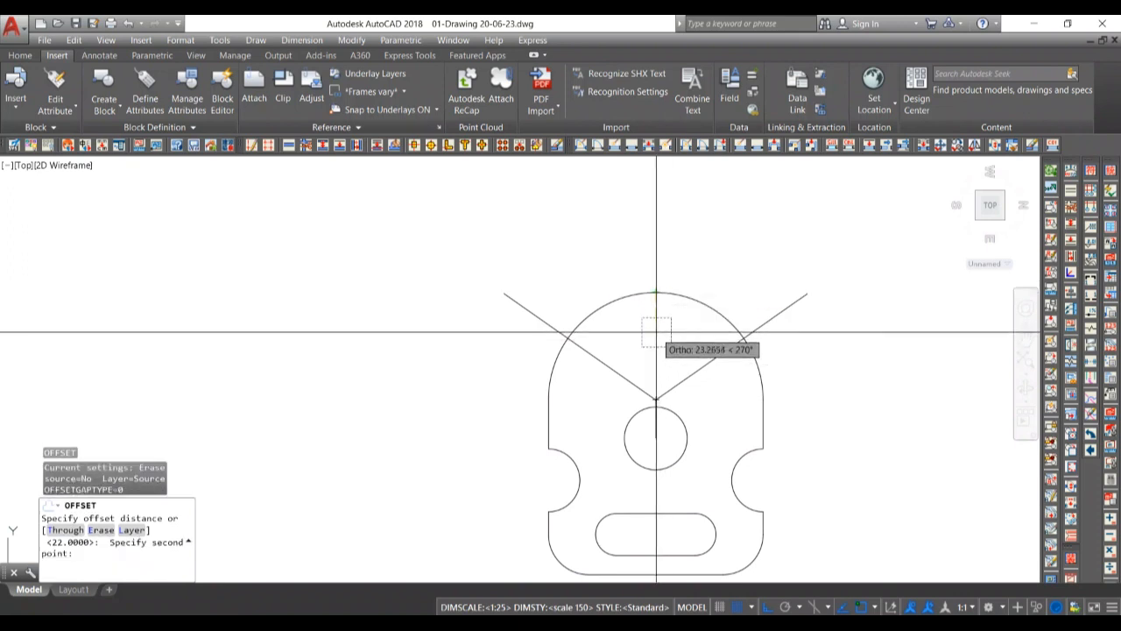
type("15")
key("Return")
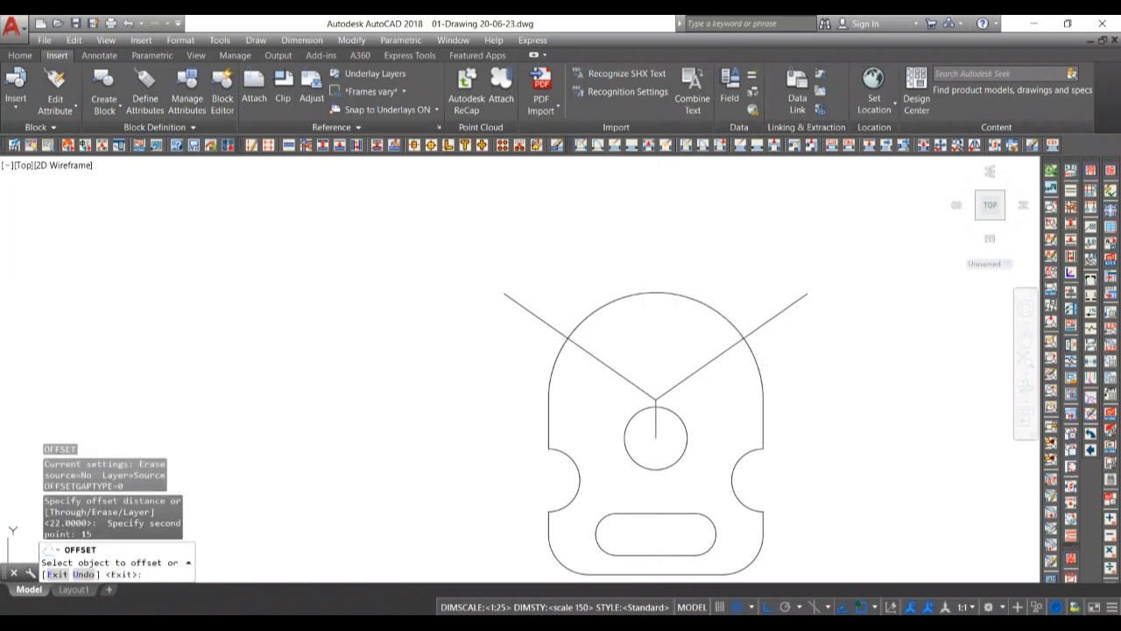
left_click(655, 293)
left_click(648, 358)
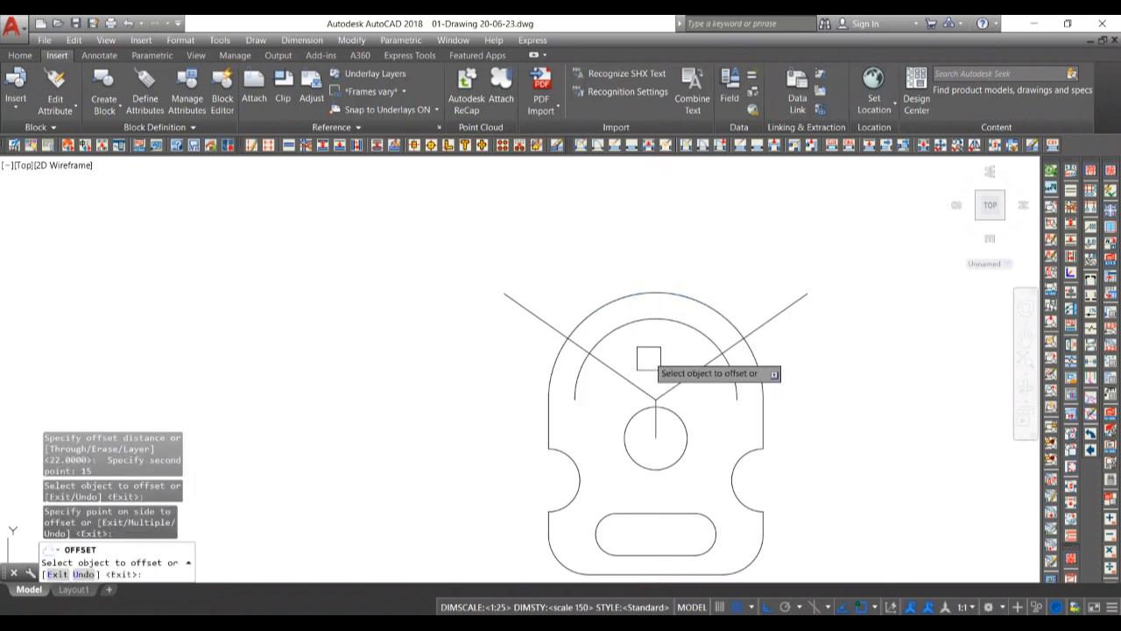